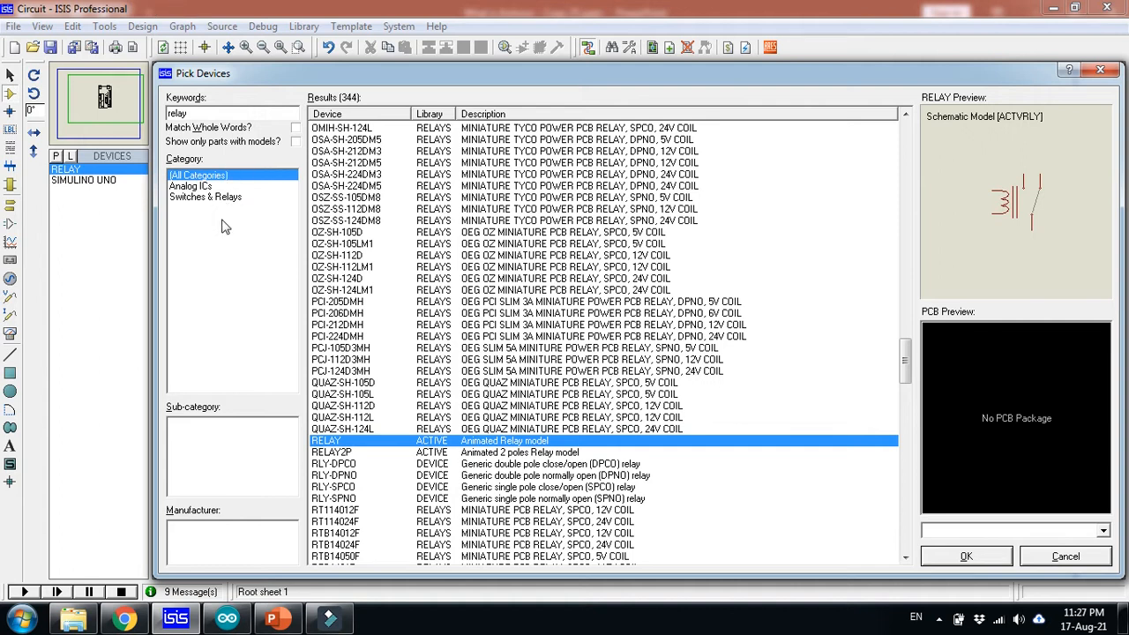
Search the device library for "motor" and add the MOTOR simple DC model from the ACTIVE library
double_click(214, 116)
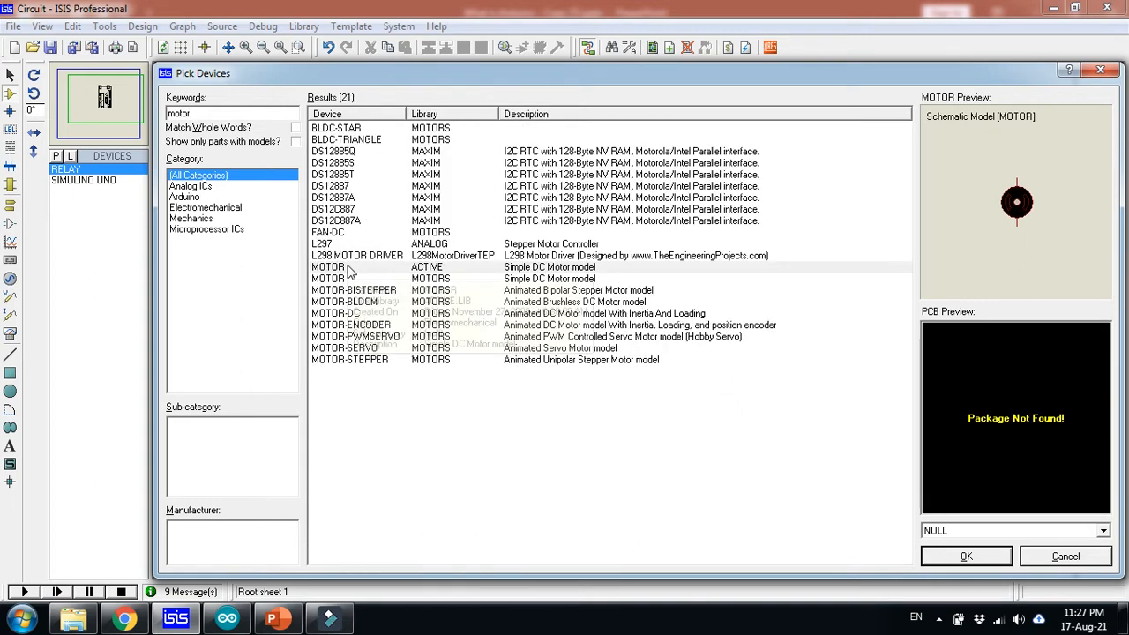
click(351, 267)
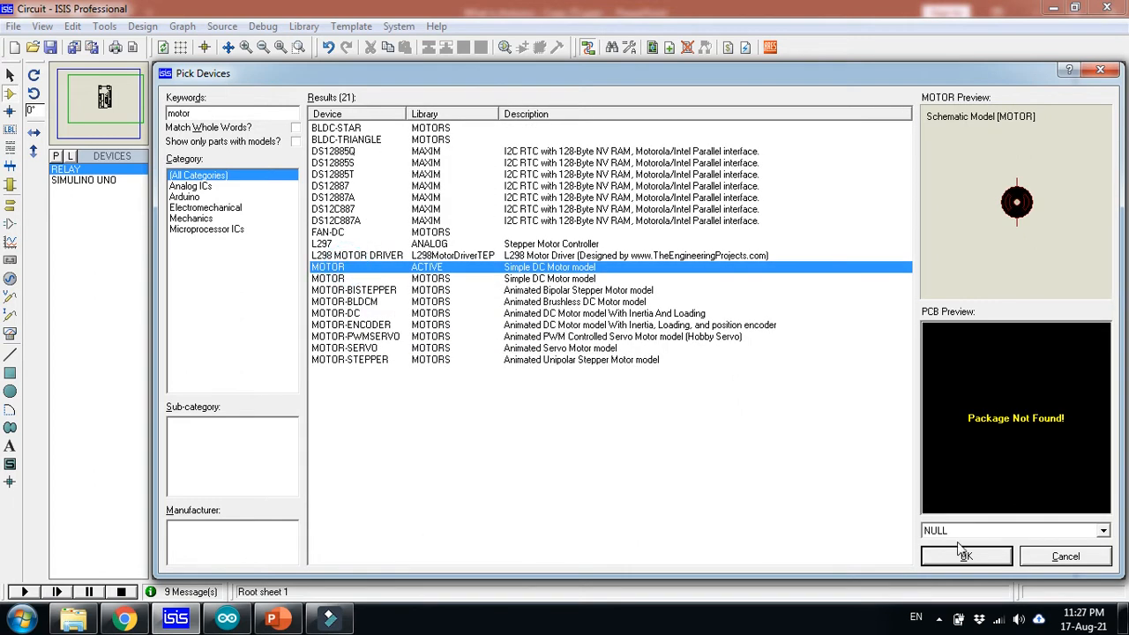
double_click(473, 269)
Search the device library for "alter", add the ALTERNATOR animated AC voltage source, and close device picking
double_click(255, 115)
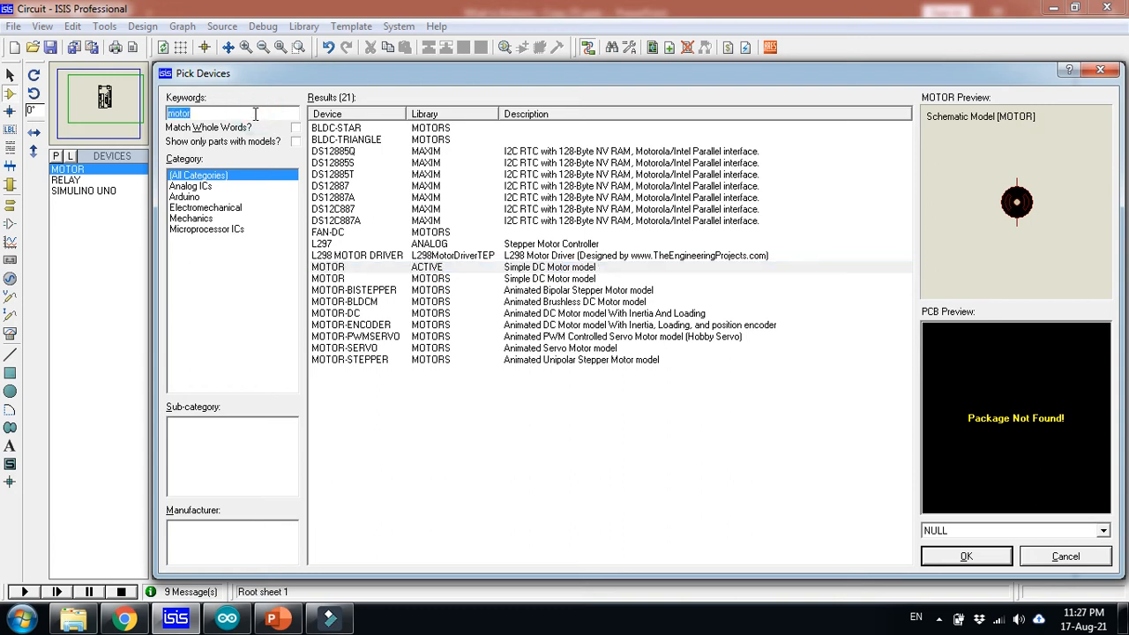
text(alter)
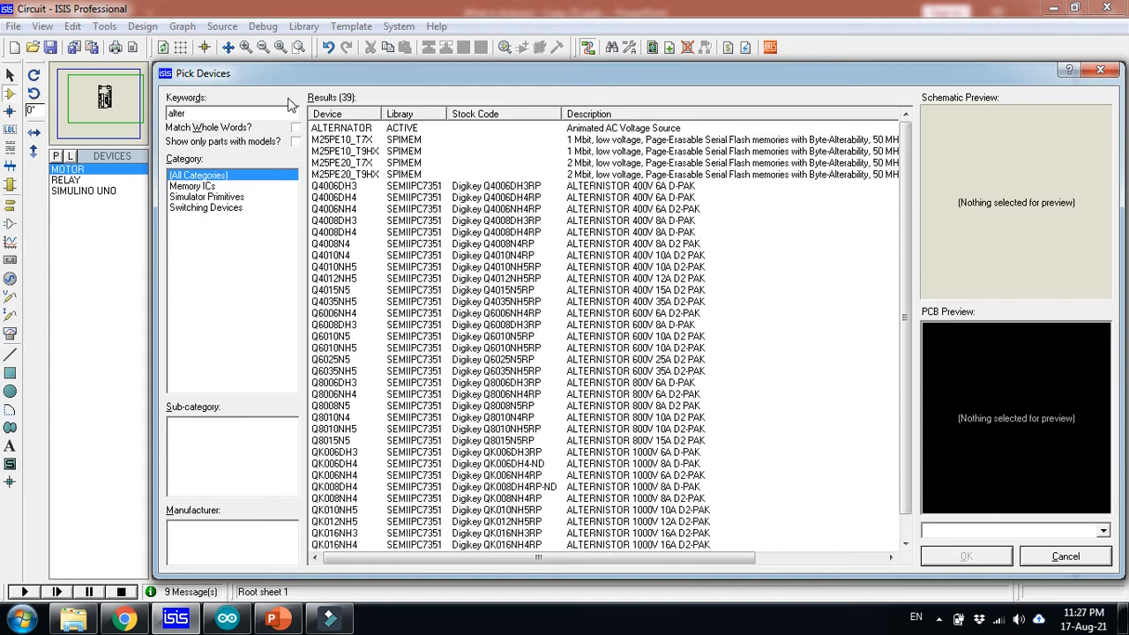
click(399, 129)
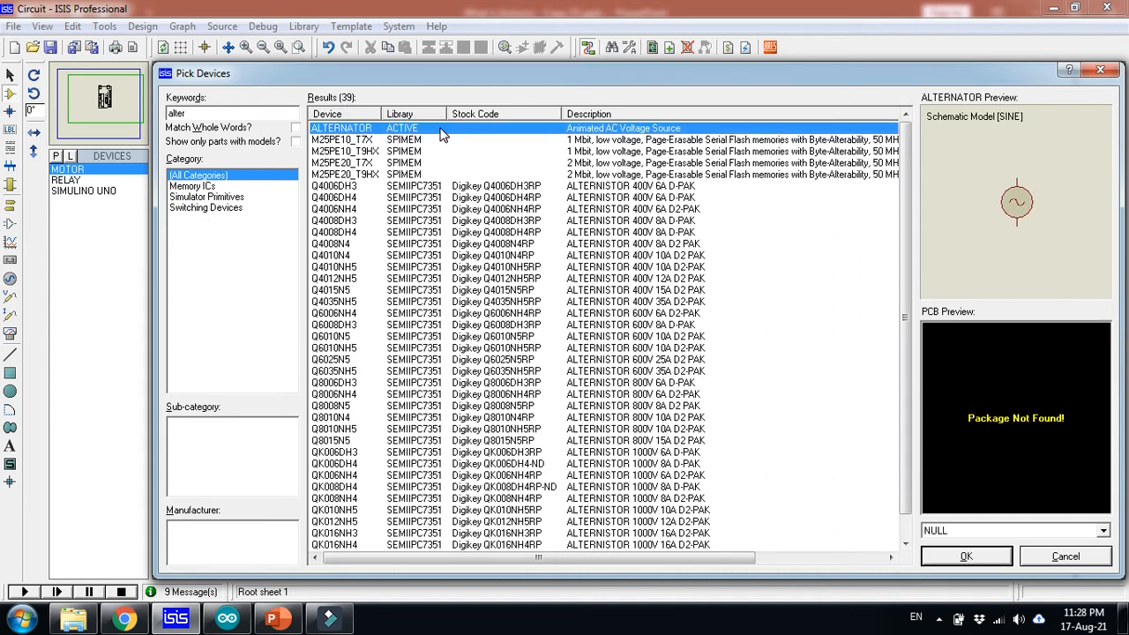
double_click(517, 131)
click(1006, 563)
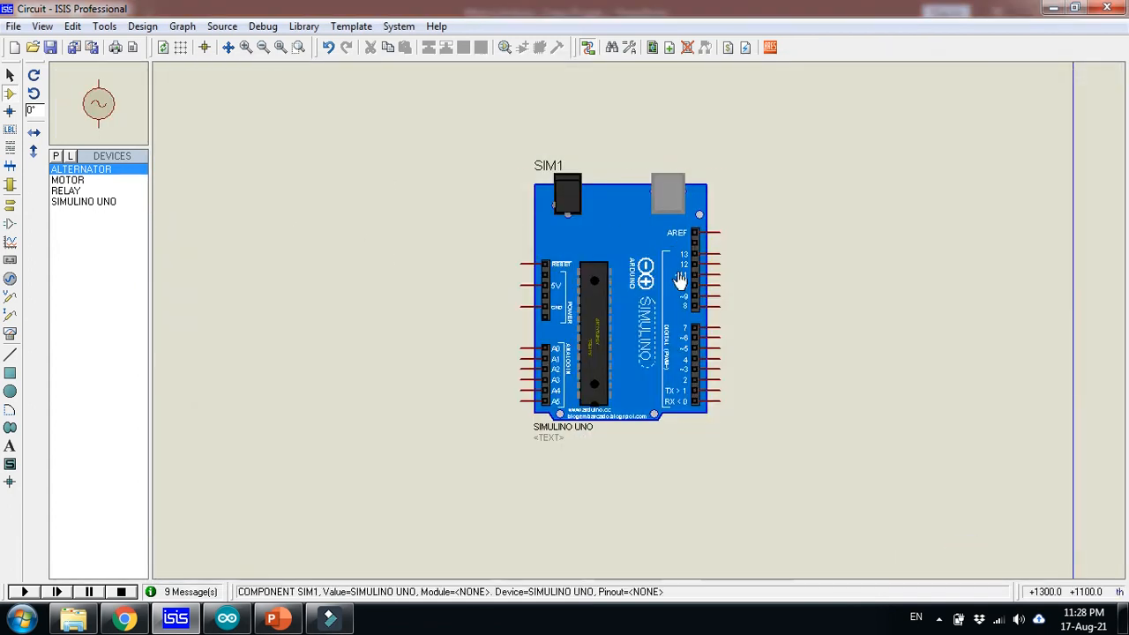
Place a RELAY on the schematic beside the digital pins of the Simulino Uno board
click(65, 190)
click(873, 278)
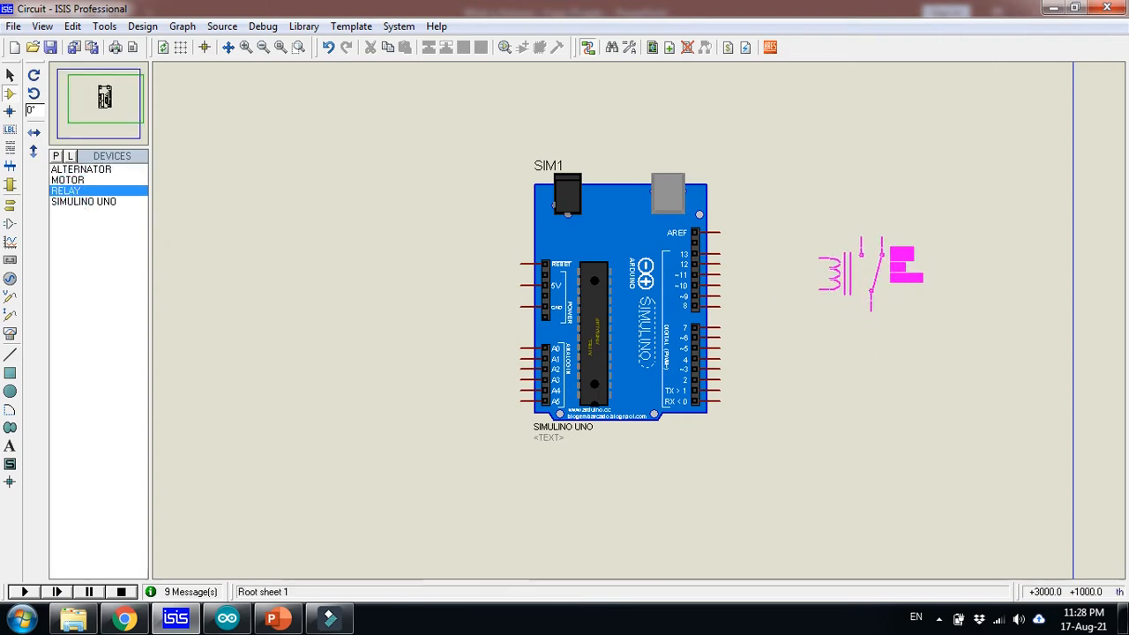
click(869, 280)
Place an ALTERNATOR on the schematic on the side of the relay away from the Arduino board
scroll(907, 287, up, 1)
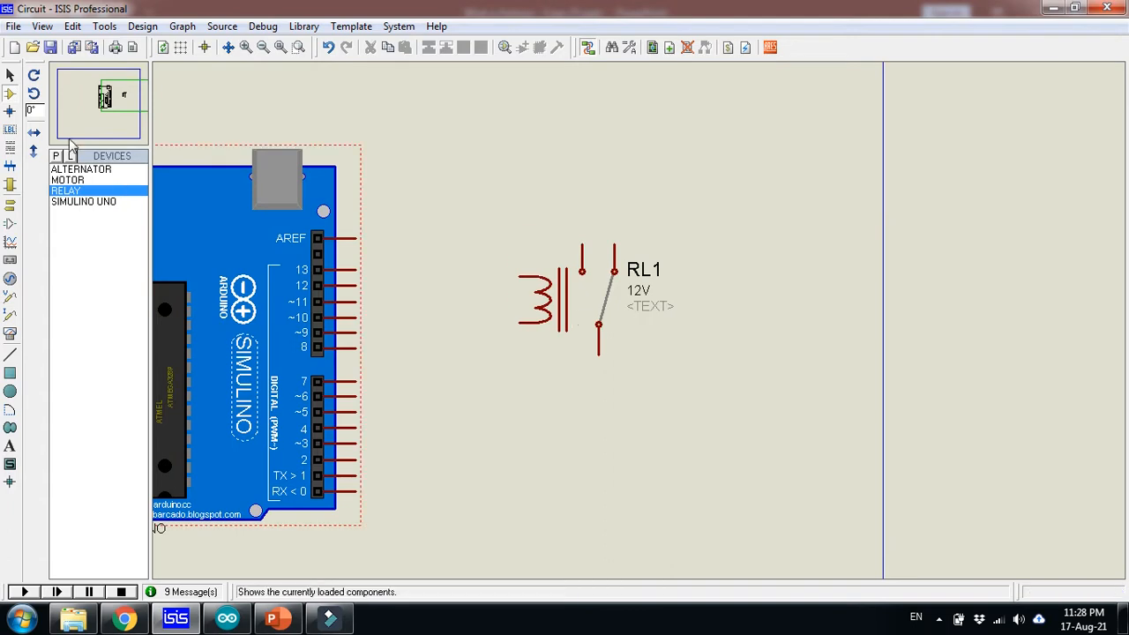
click(108, 103)
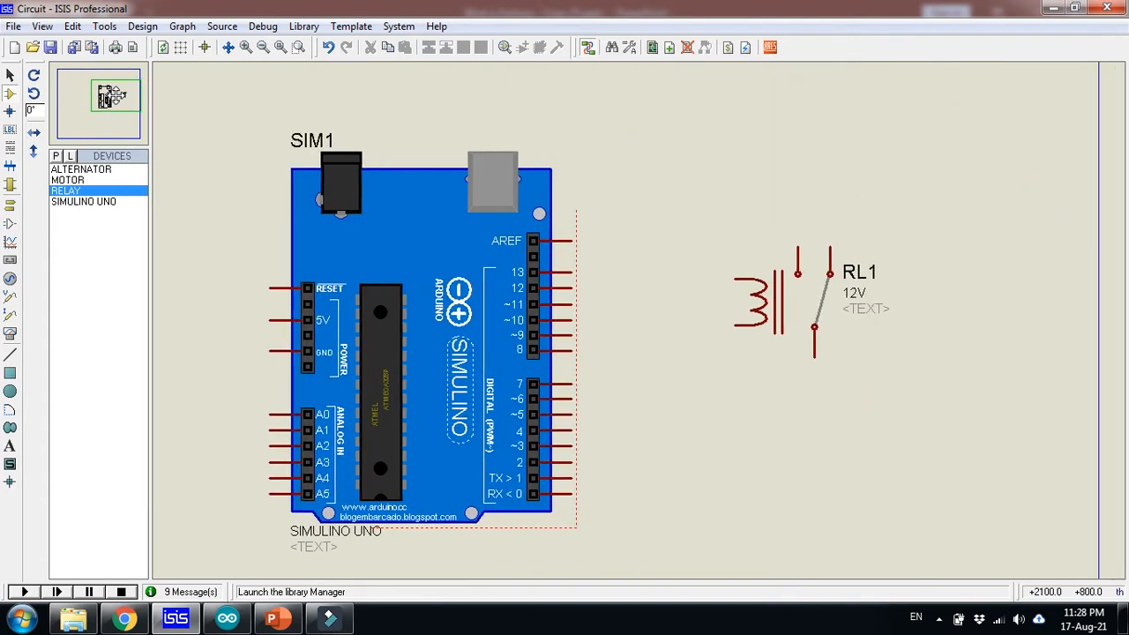
click(116, 96)
click(78, 170)
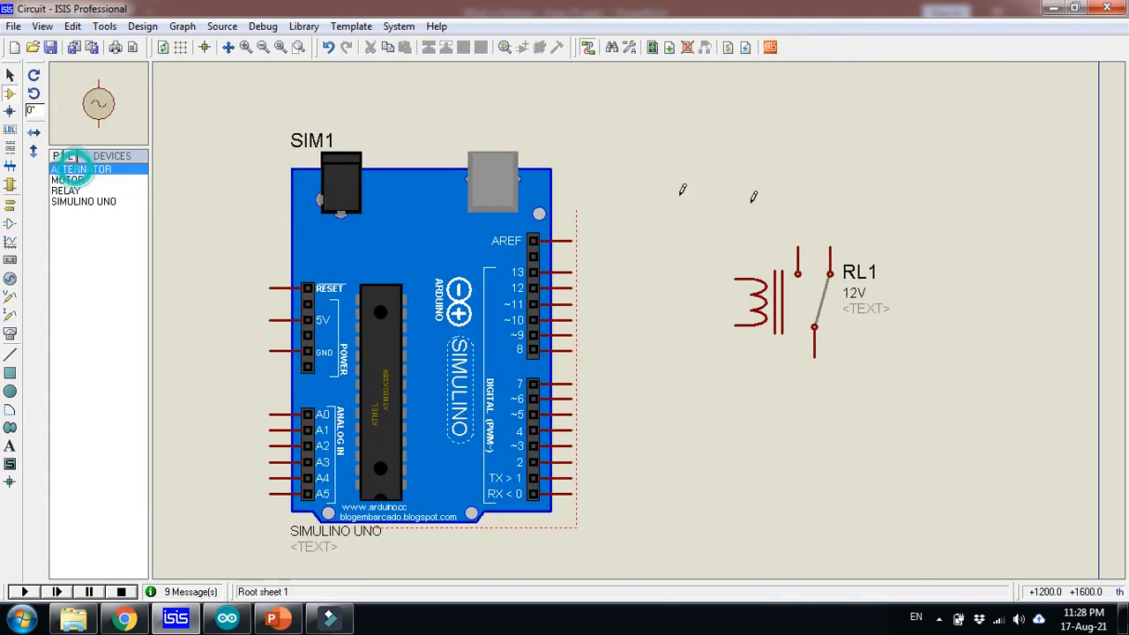
click(968, 300)
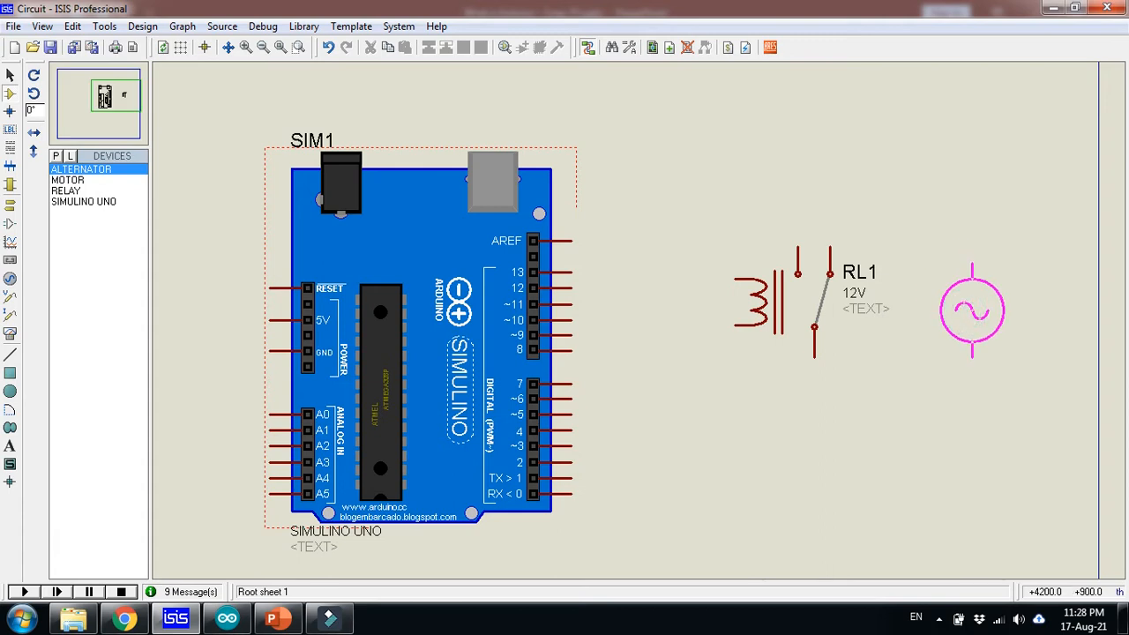
click(969, 298)
click(972, 253)
right_click(861, 190)
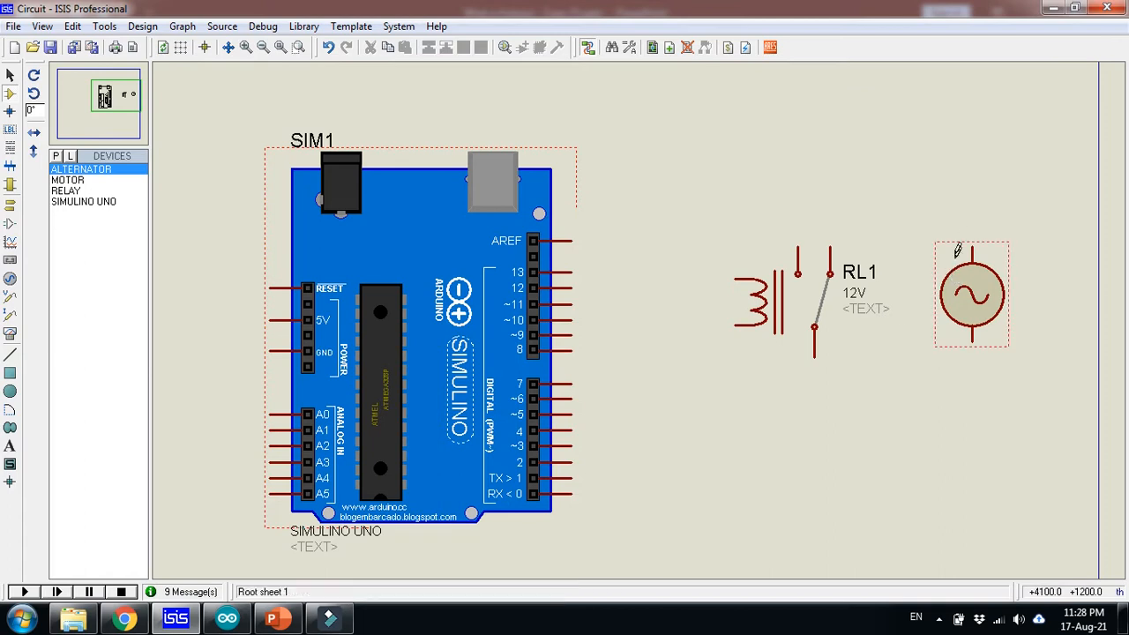
Set the alternator's amplitude to 220V and edit its frequency
double_click(978, 301)
double_click(467, 234)
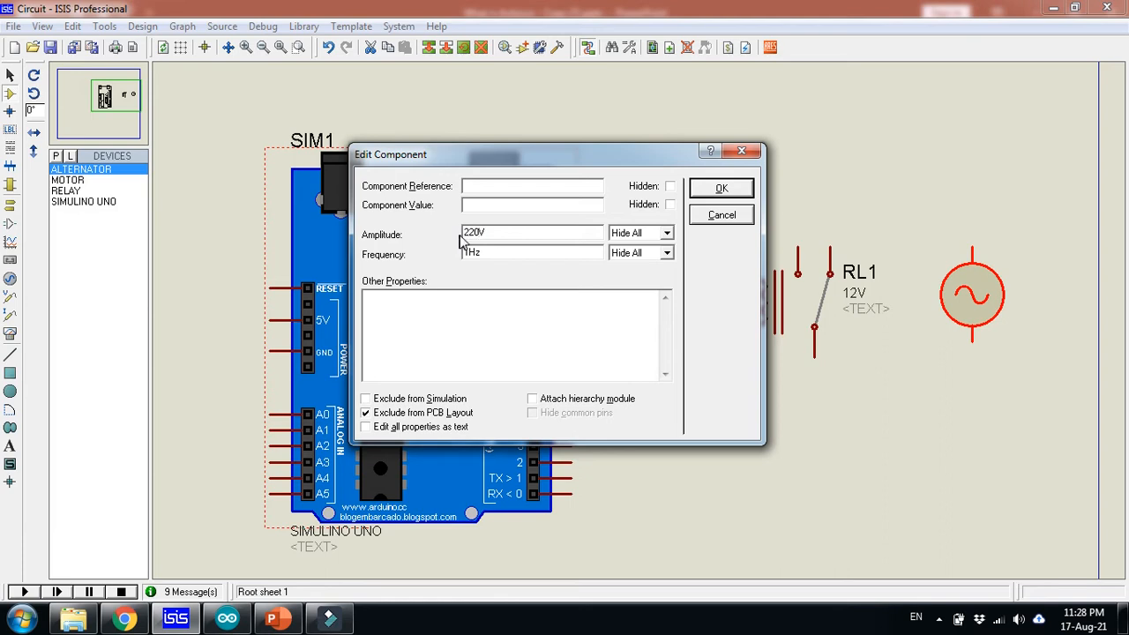
double_click(465, 254)
click(720, 191)
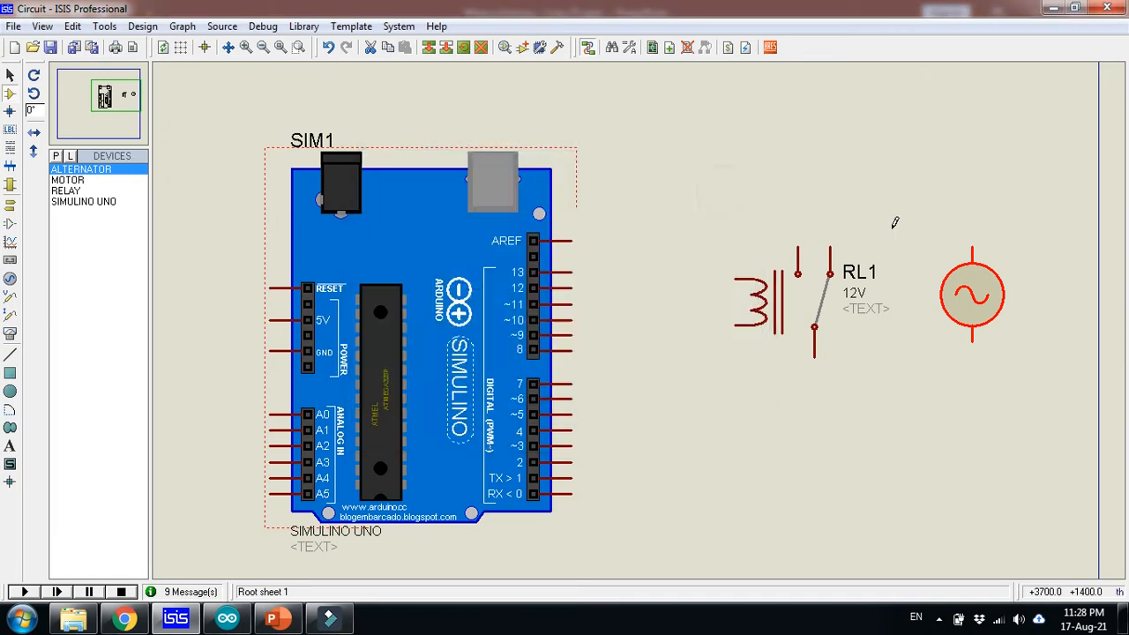
Wire the alternator's upper terminal to the relay's upper-left switch contact
click(972, 244)
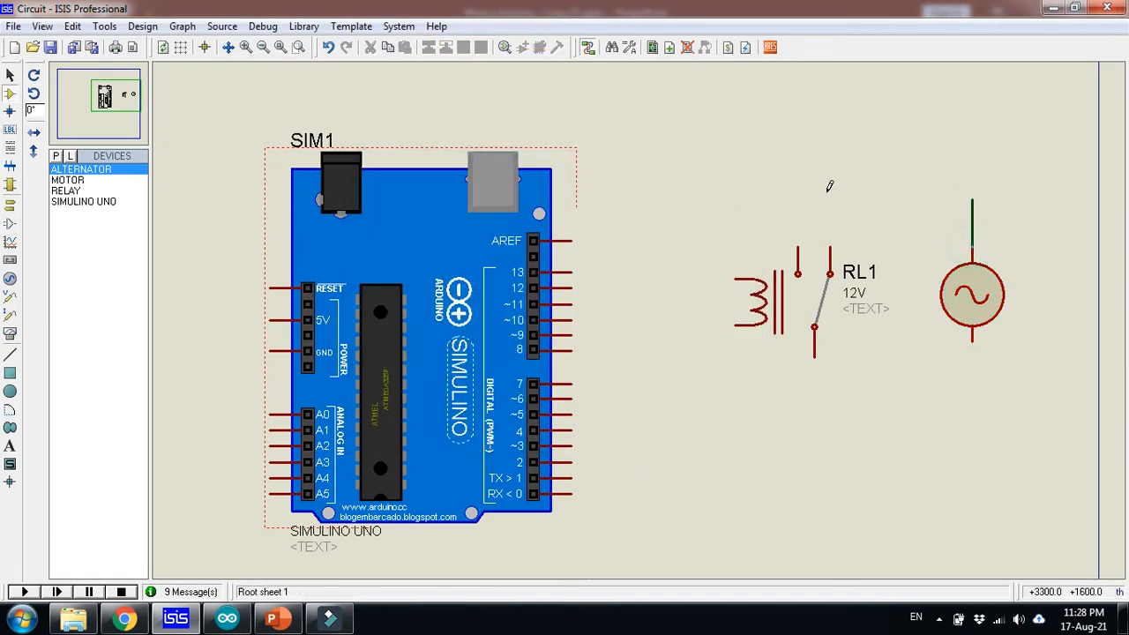
click(799, 244)
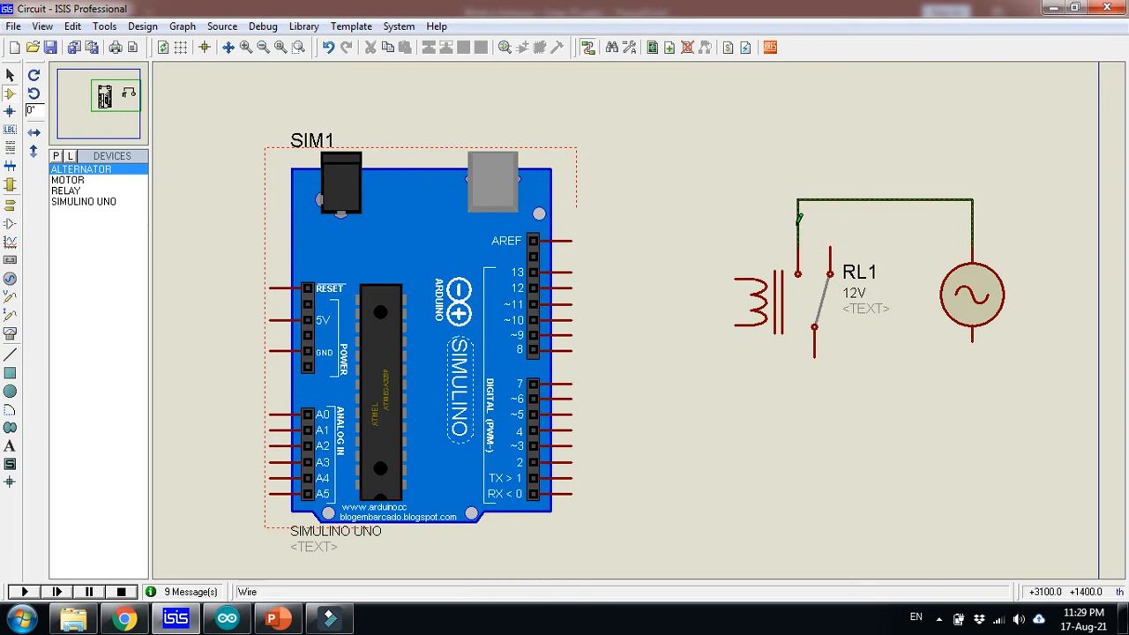
click(973, 337)
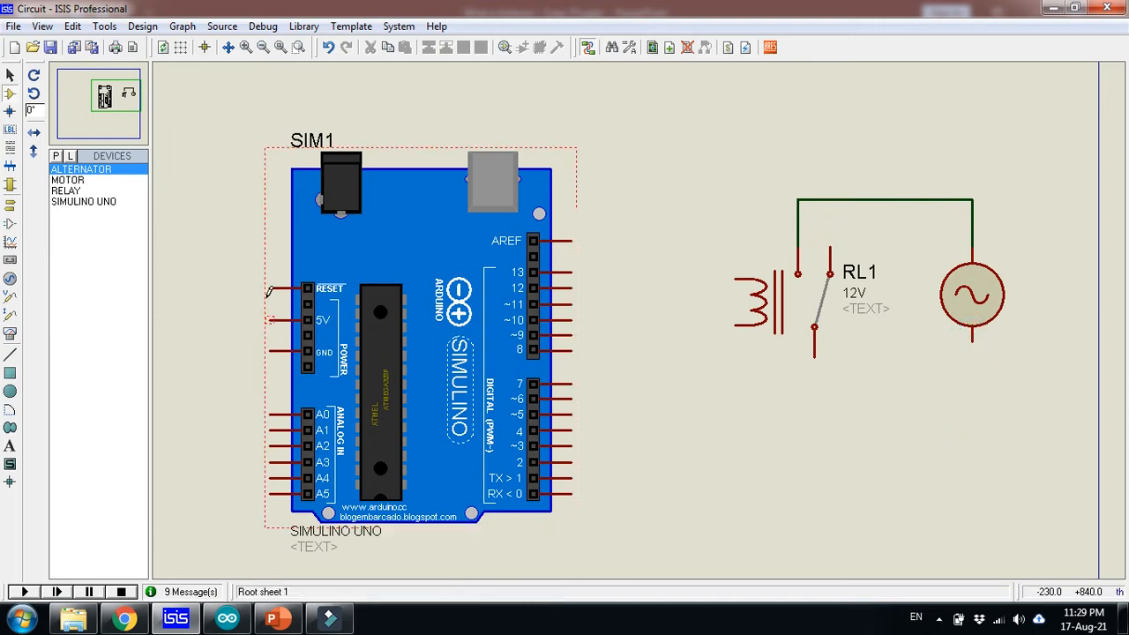
Place a MOTOR directly below the relay and wire its upper terminal to the relay's common pin
click(71, 180)
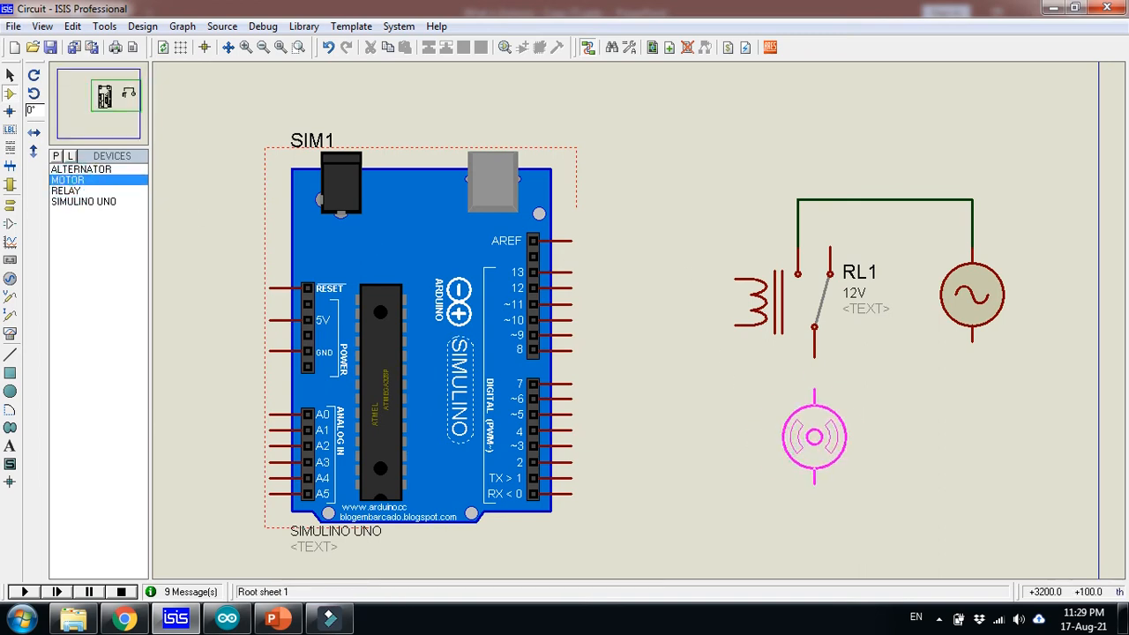
click(815, 437)
click(814, 387)
click(814, 359)
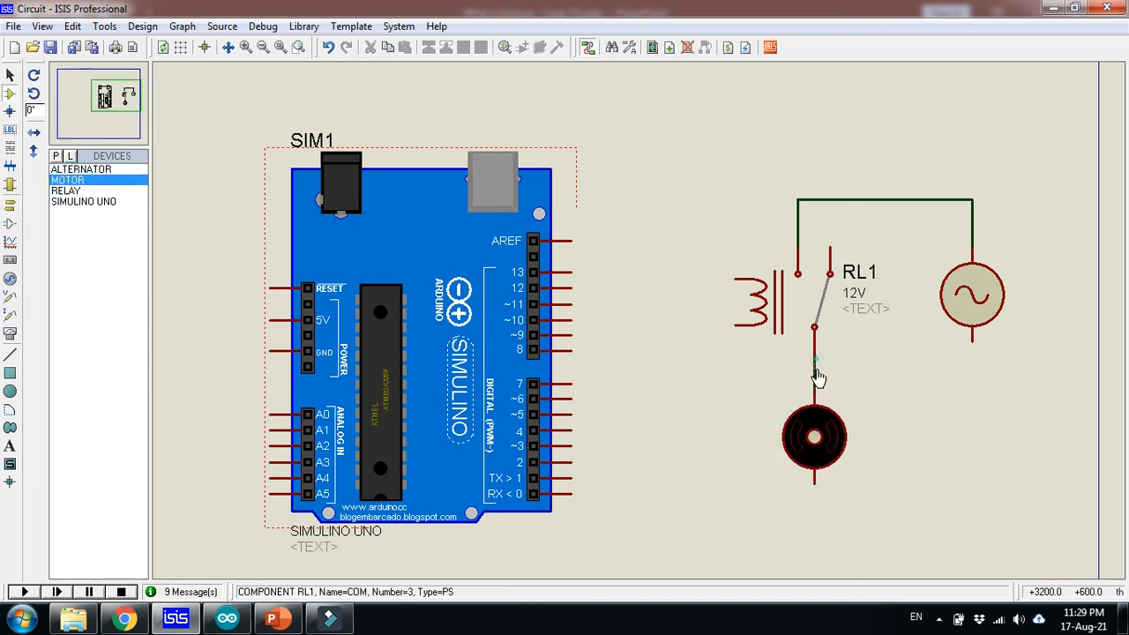
Wire the motor's lower terminal to the alternator's lower terminal
click(815, 484)
click(1006, 462)
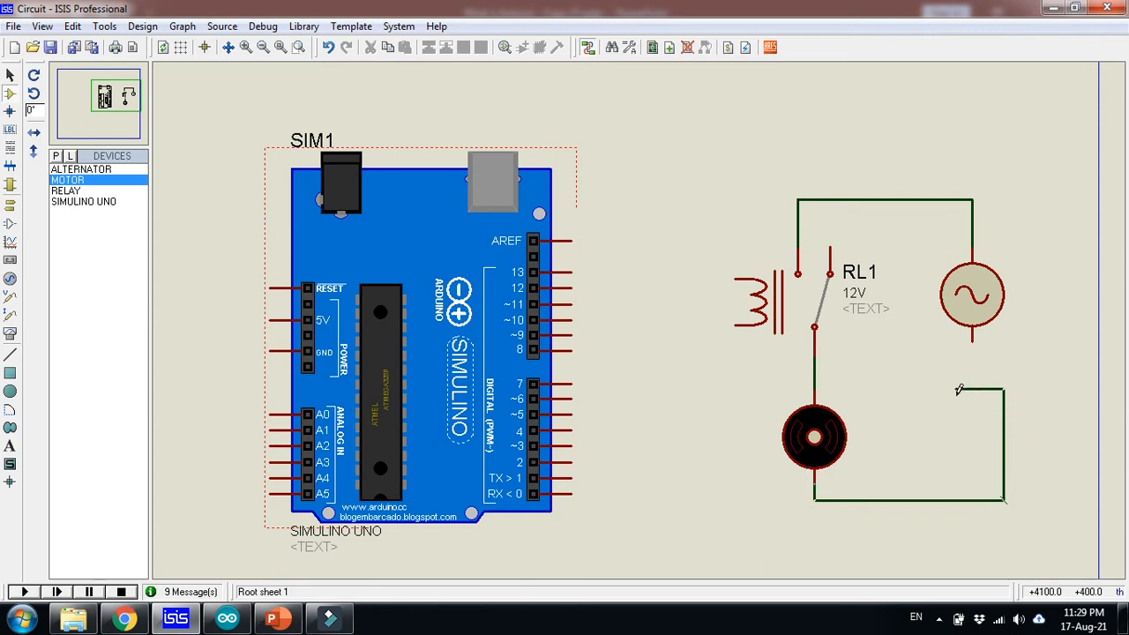
click(973, 346)
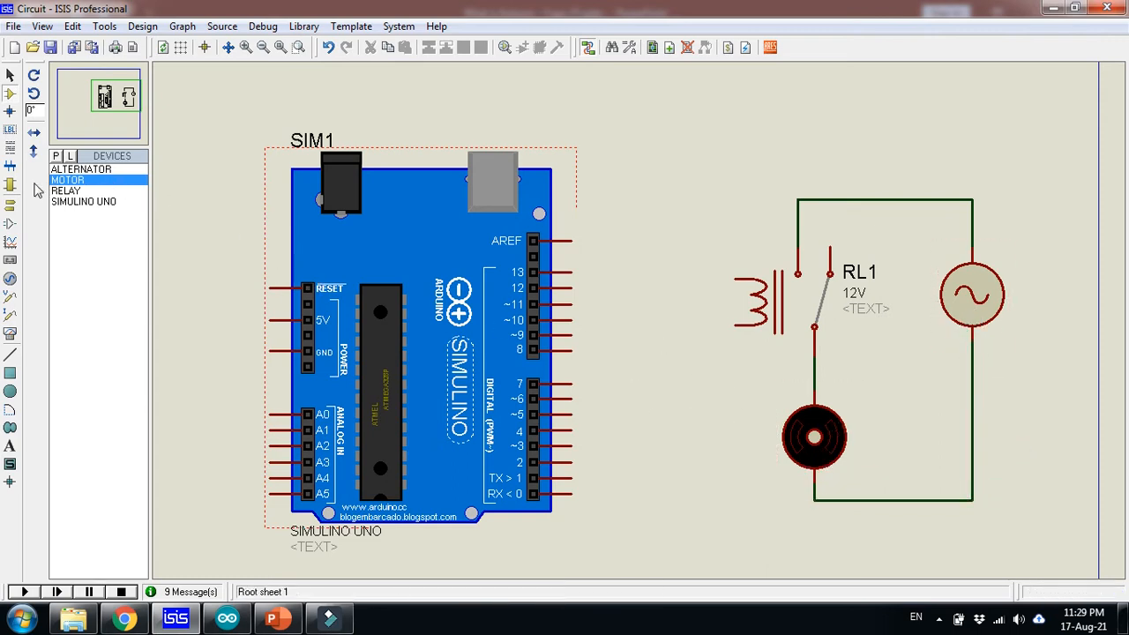
Attach a GROUND terminal to the wire joining the motor and the alternator
click(11, 206)
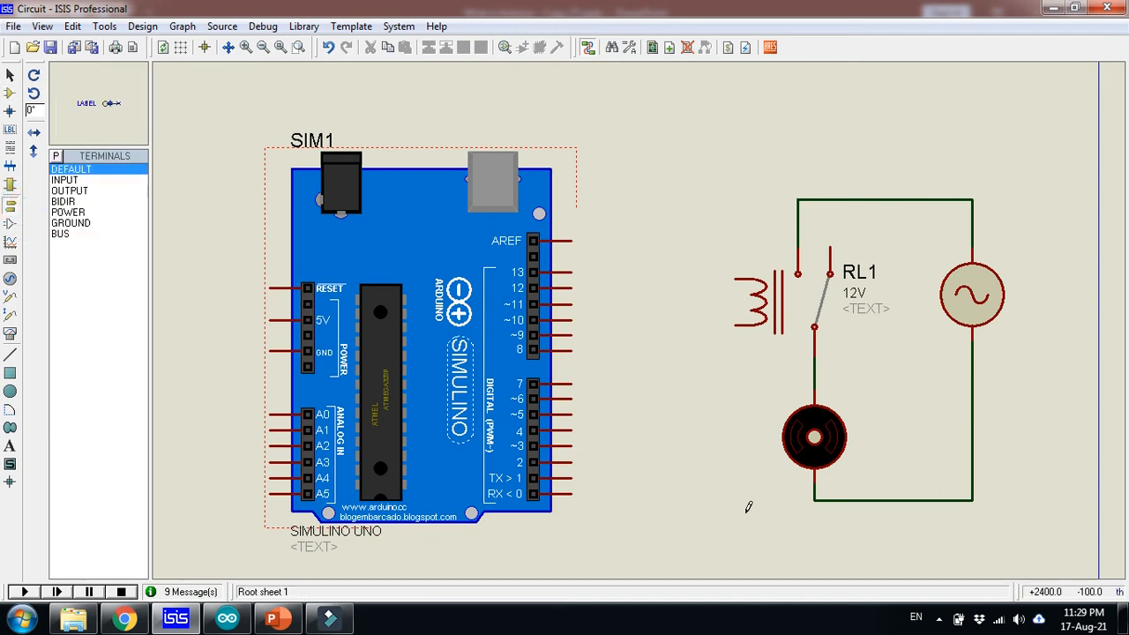
click(70, 222)
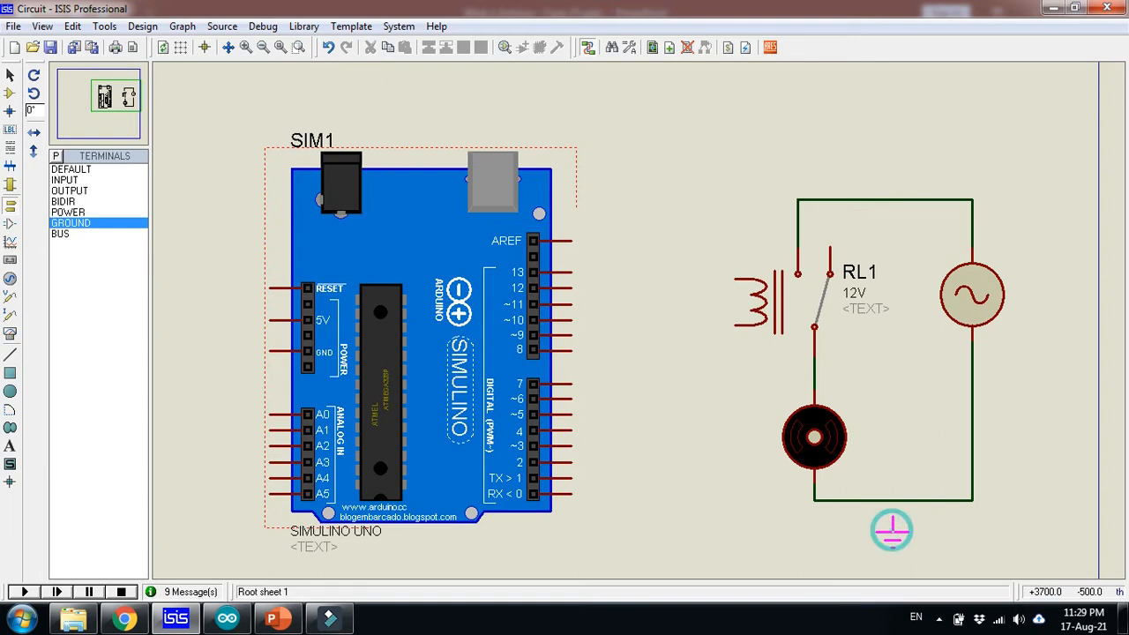
click(892, 503)
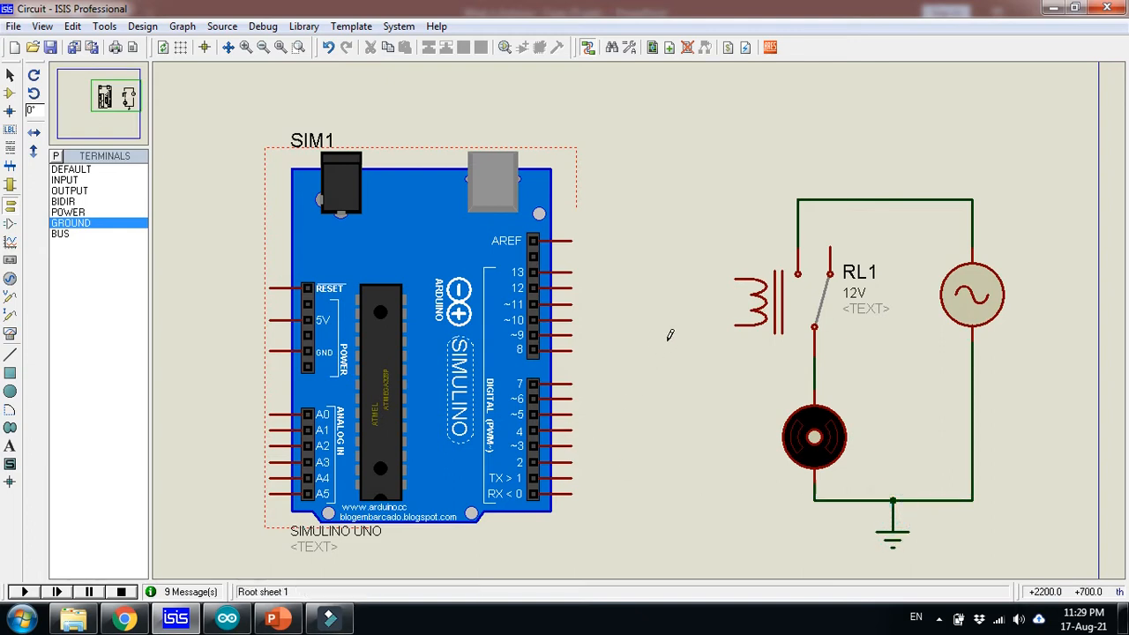
Place a GROUND terminal near the relay coil and wire it to the coil's lower pin
click(720, 353)
click(733, 325)
click(719, 352)
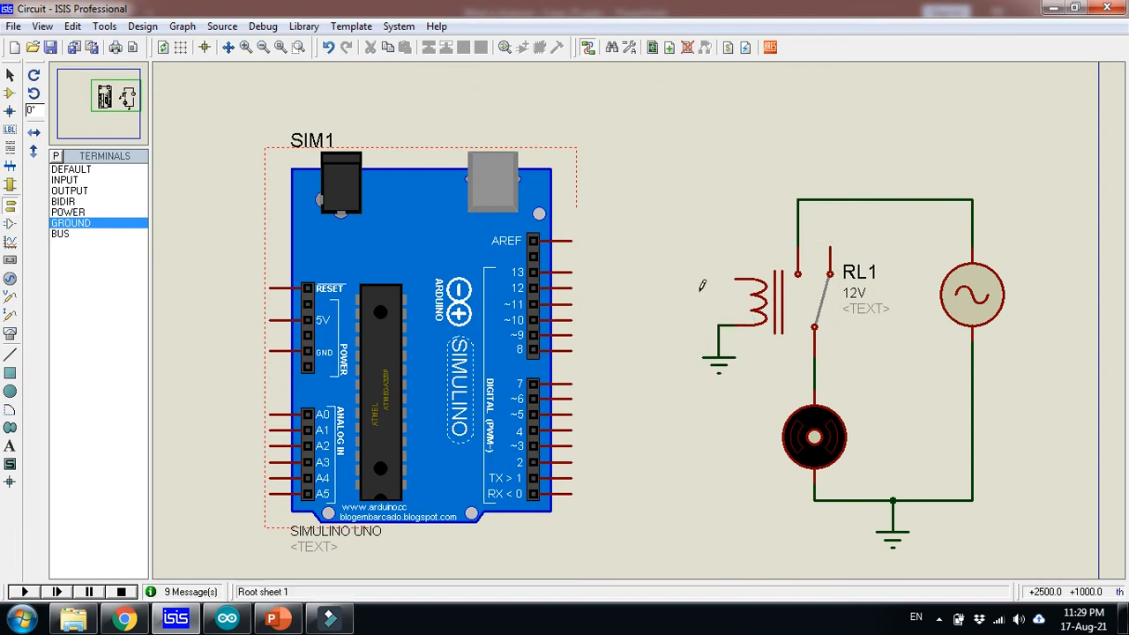
Wire the relay coil's upper pin to digital pin 13 of the Simulino Uno board
click(729, 279)
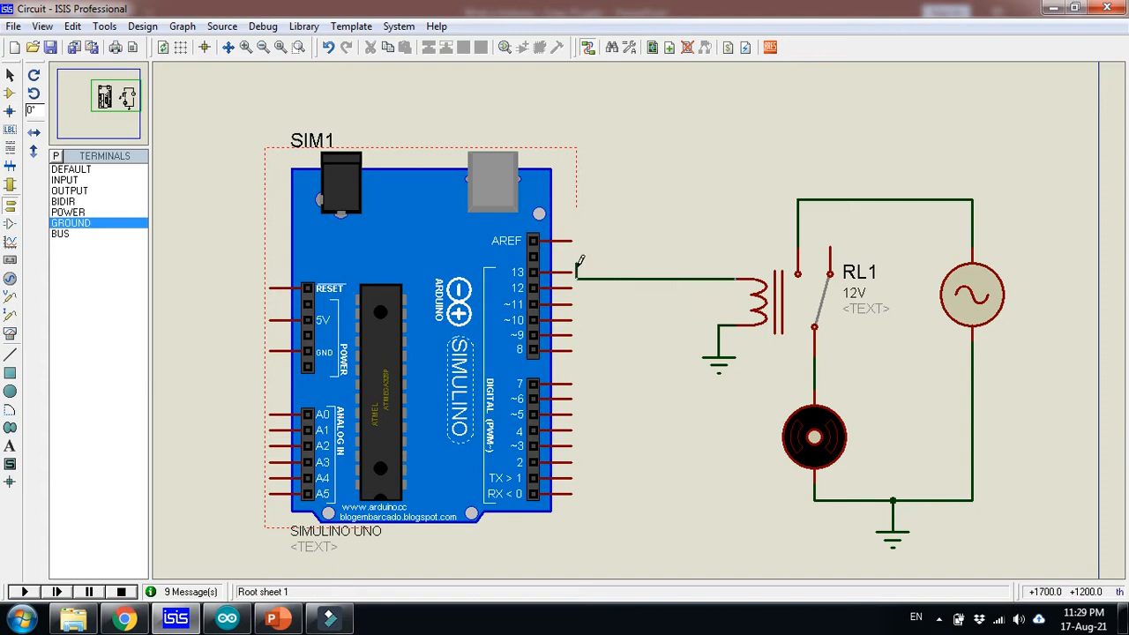
click(676, 272)
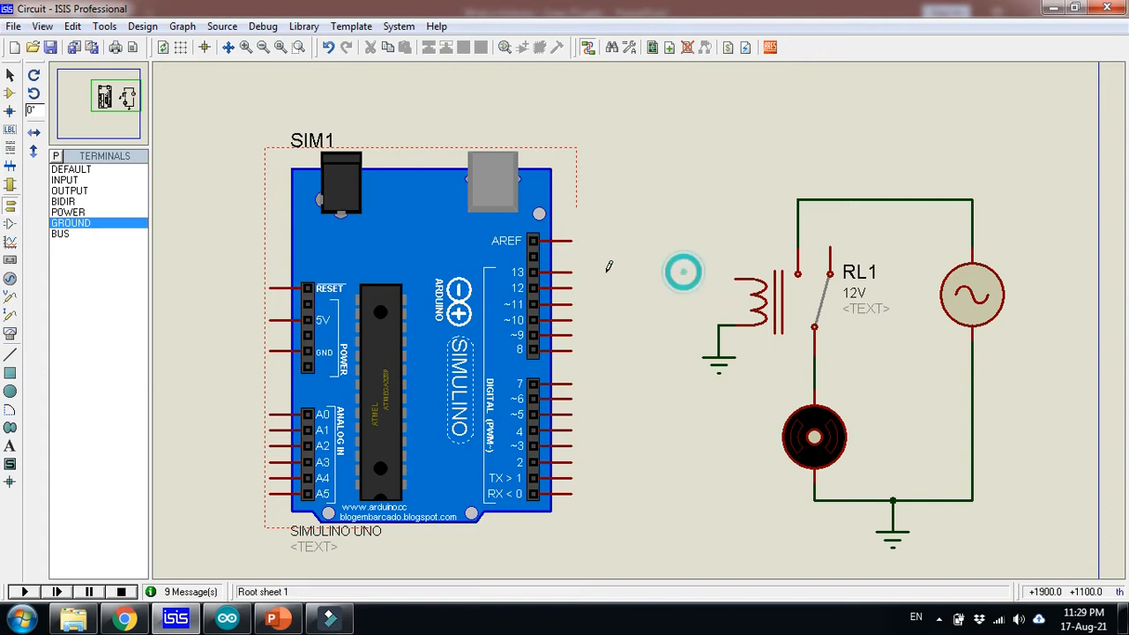
click(571, 287)
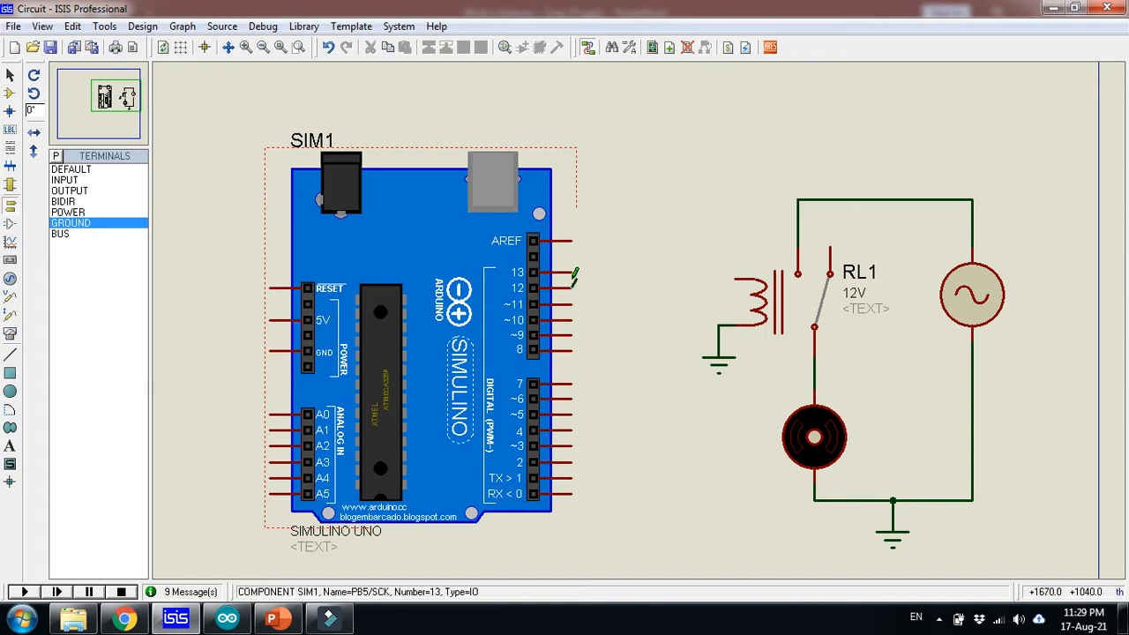
click(568, 276)
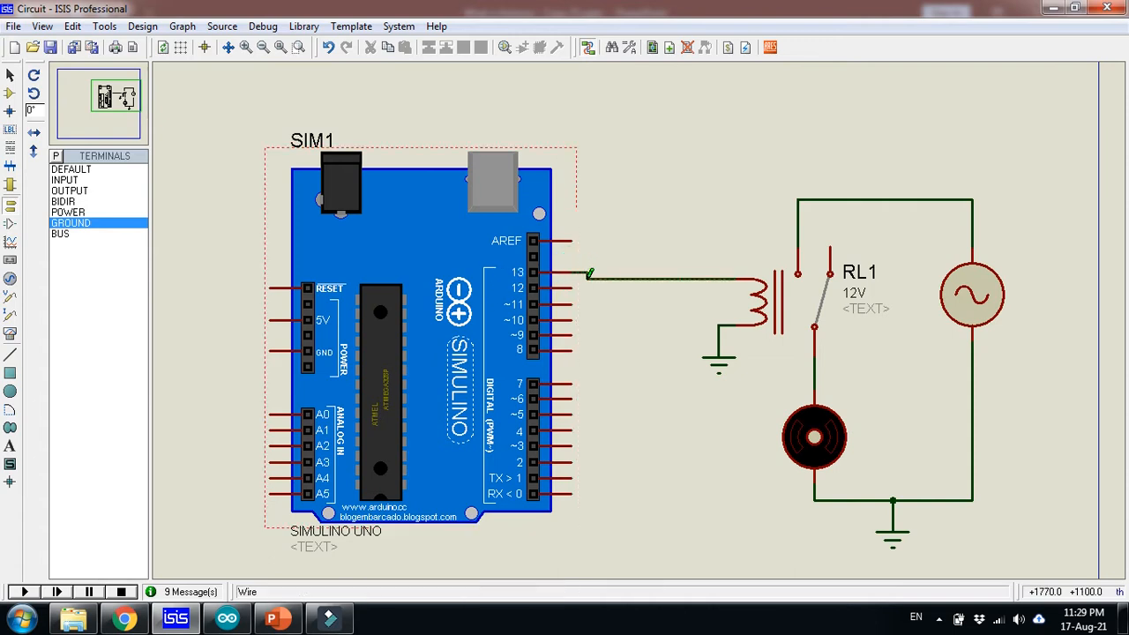
Place a GROUND terminal beside the board's power header and wire it to the GND pin
click(202, 311)
click(226, 379)
click(227, 375)
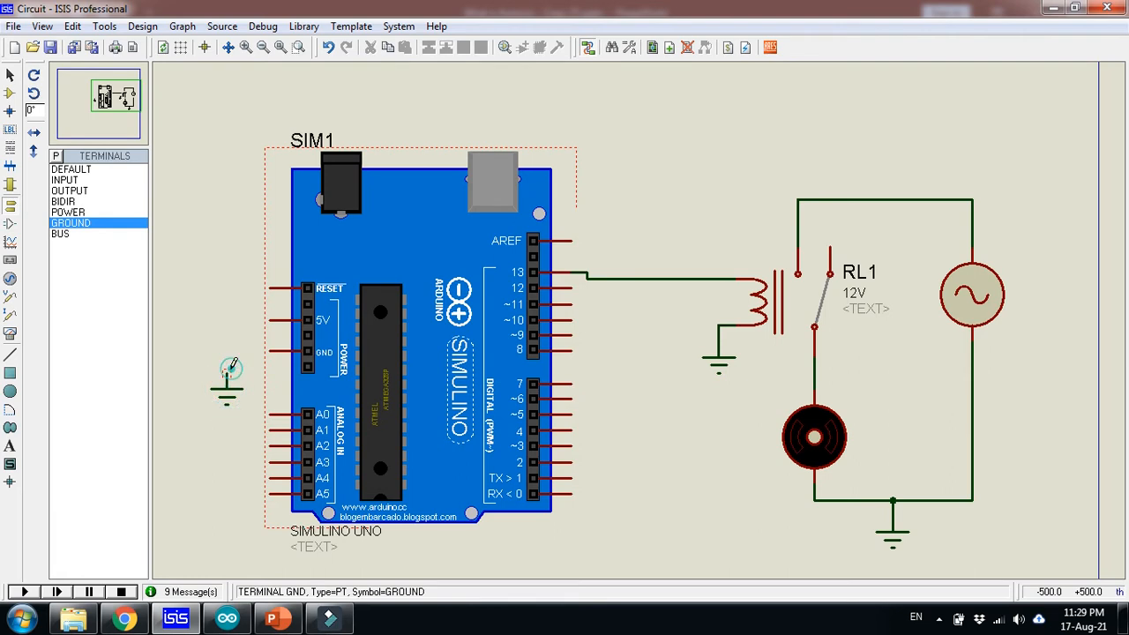
click(269, 352)
Place a POWER terminal beside the board and wire it to the 5V pin, ending in selection mode
right_click(220, 293)
click(212, 287)
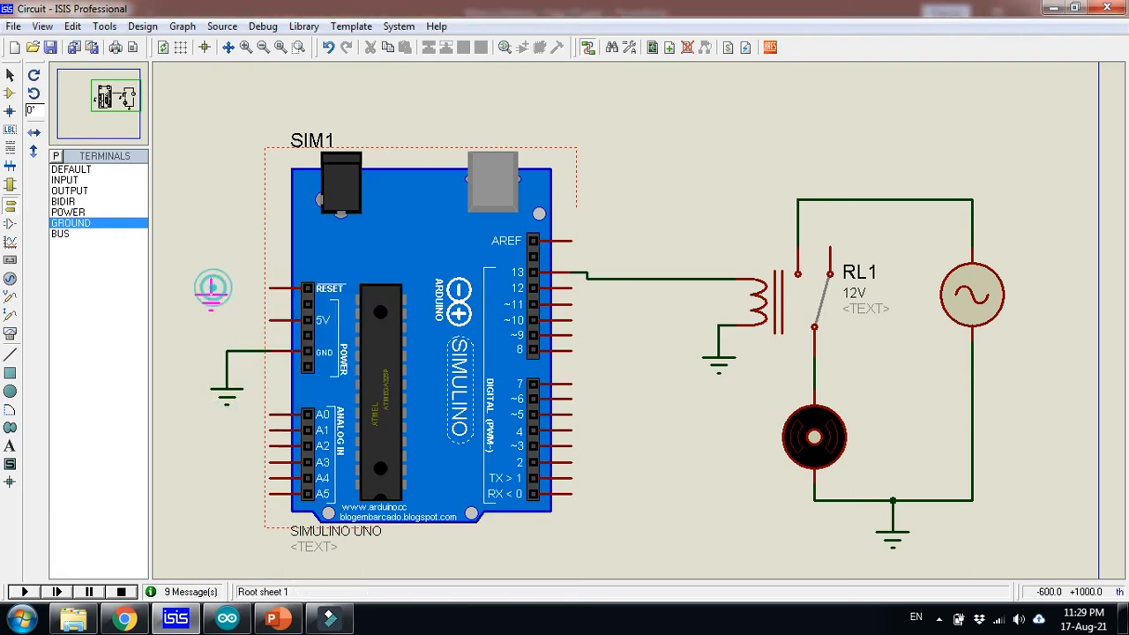
click(69, 212)
click(233, 254)
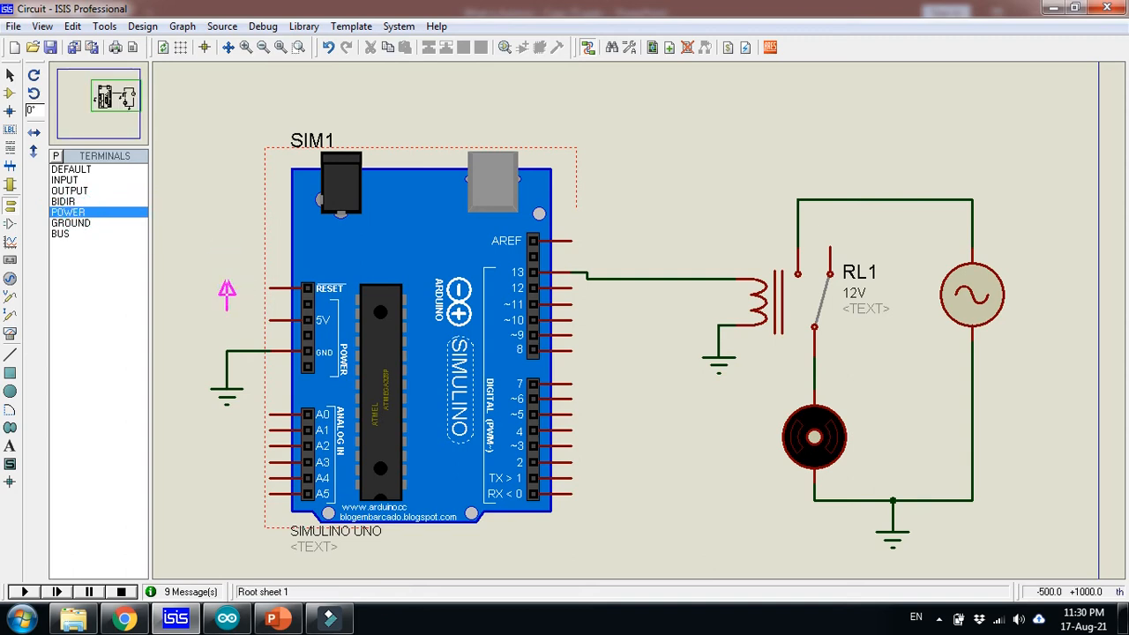
click(227, 279)
click(227, 287)
click(270, 319)
click(12, 78)
click(206, 153)
click(356, 232)
click(272, 188)
click(378, 214)
click(235, 156)
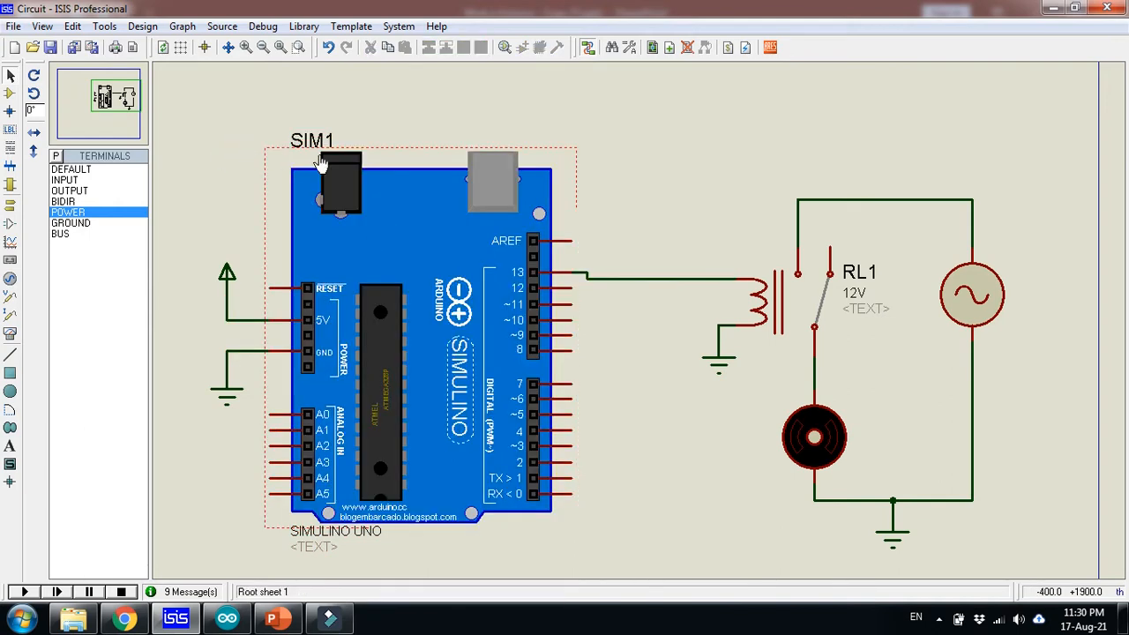
Move the relay, the motor and their ground terminals as a group slightly closer to the Arduino board
scroll(517, 320, down, 2)
scroll(517, 320, up, 2)
click(263, 47)
click(299, 47)
drag(497, 192, 1067, 502)
drag(789, 99, 1108, 558)
drag(994, 335, 941, 335)
click(683, 191)
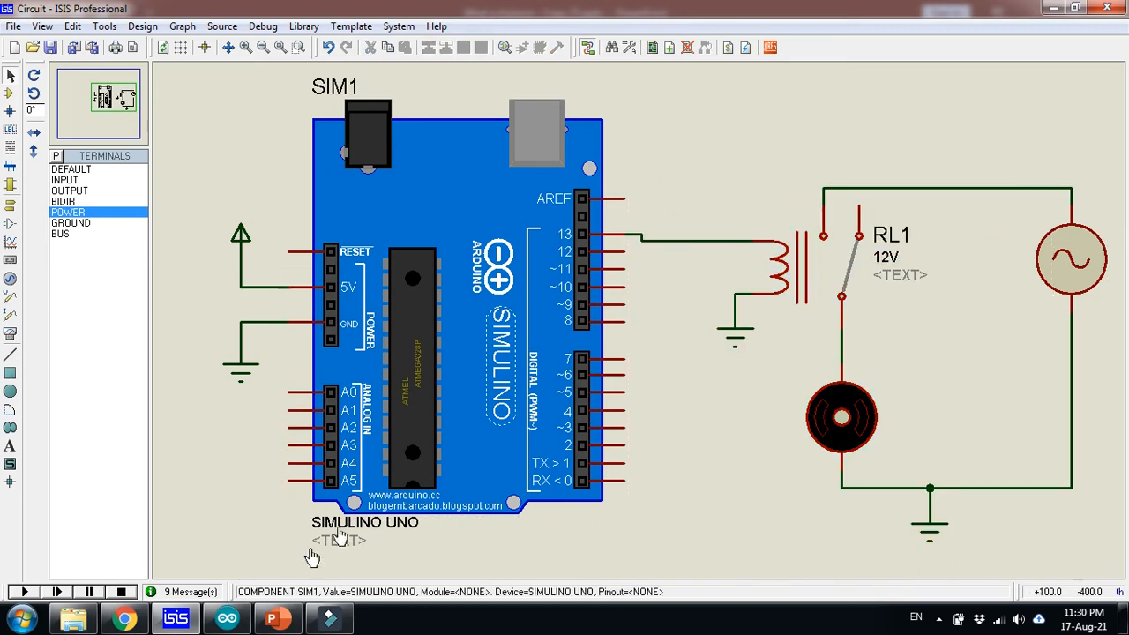
Switch to the Arduino IDE, review the pinMode and digitalWrite statements of the Relay sketch, and return to Proteus ISIS
click(227, 618)
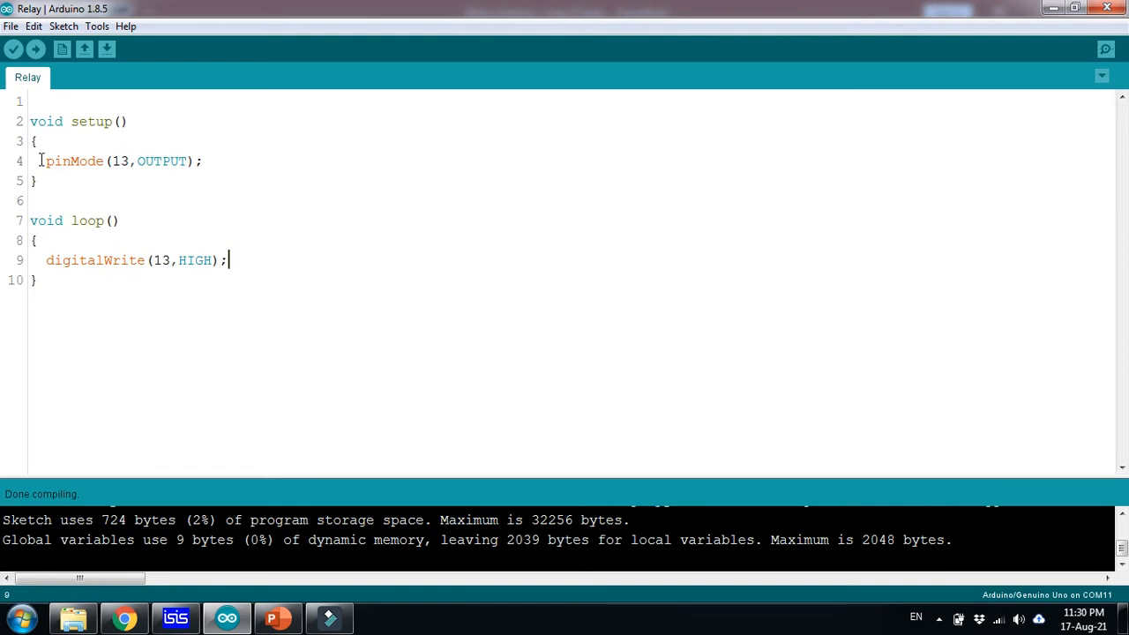
click(122, 121)
drag(46, 161, 215, 159)
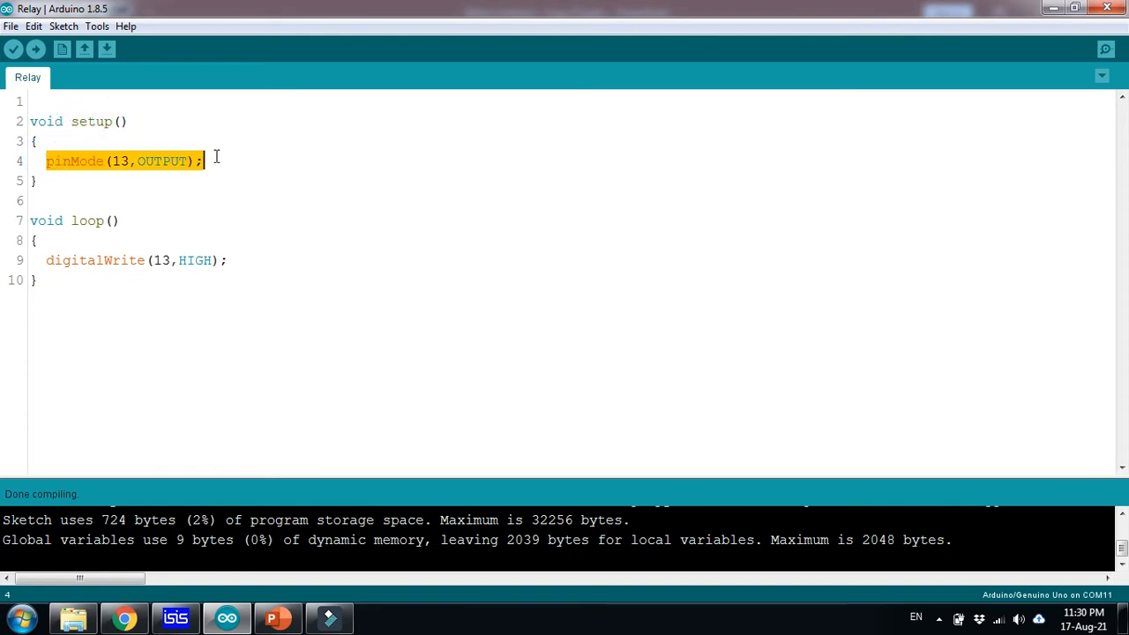
click(221, 159)
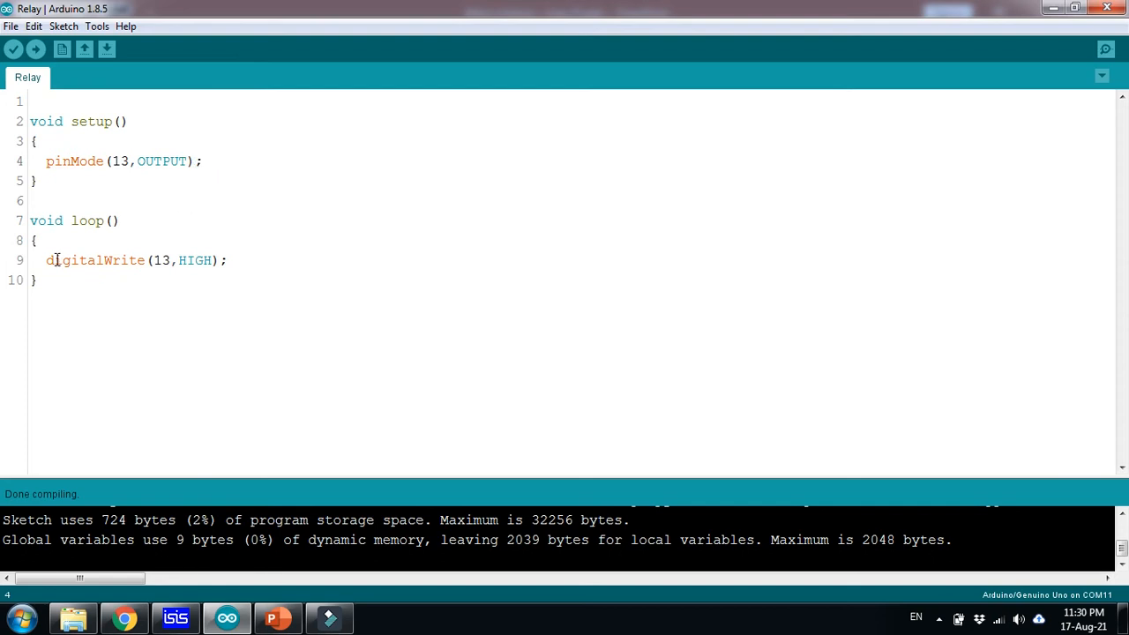
drag(131, 263, 46, 262)
click(232, 260)
click(45, 260)
click(175, 618)
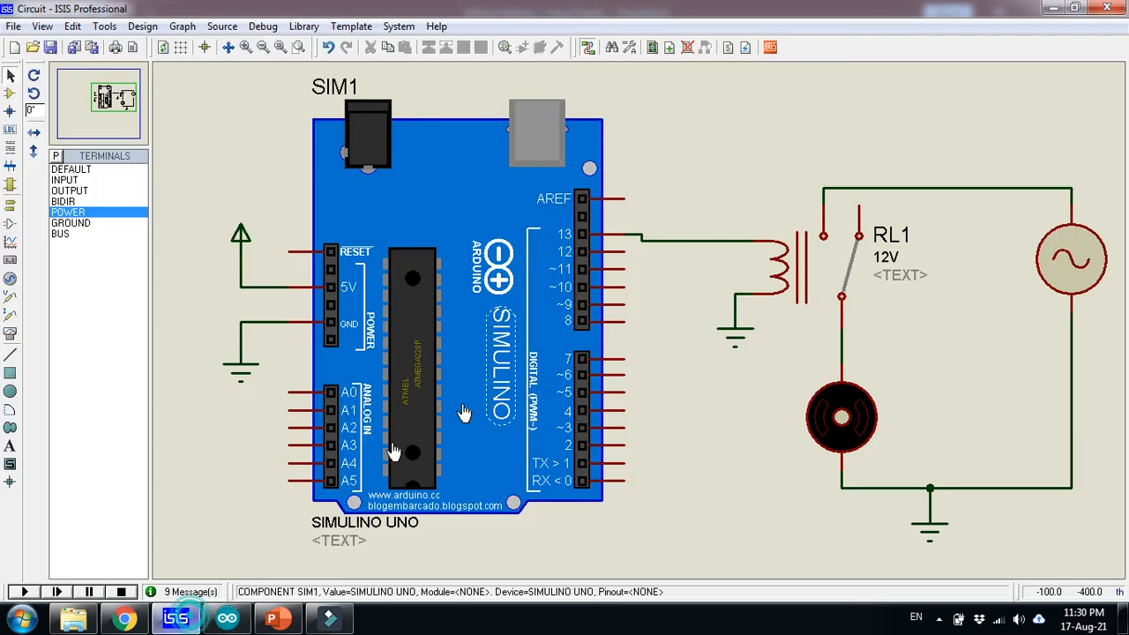
click(176, 617)
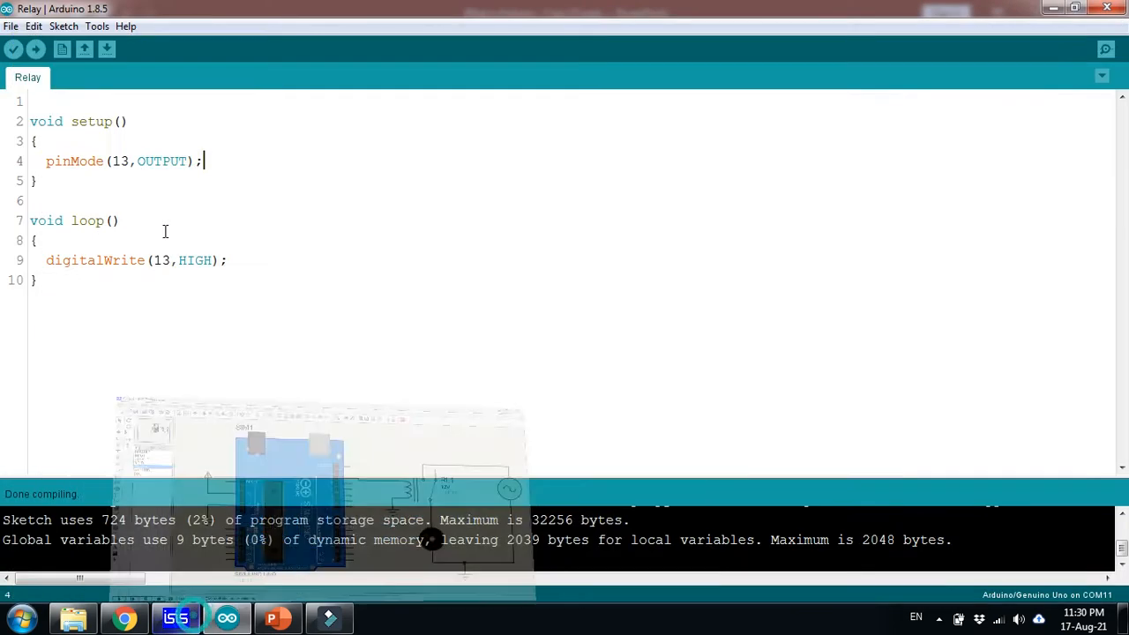
click(175, 618)
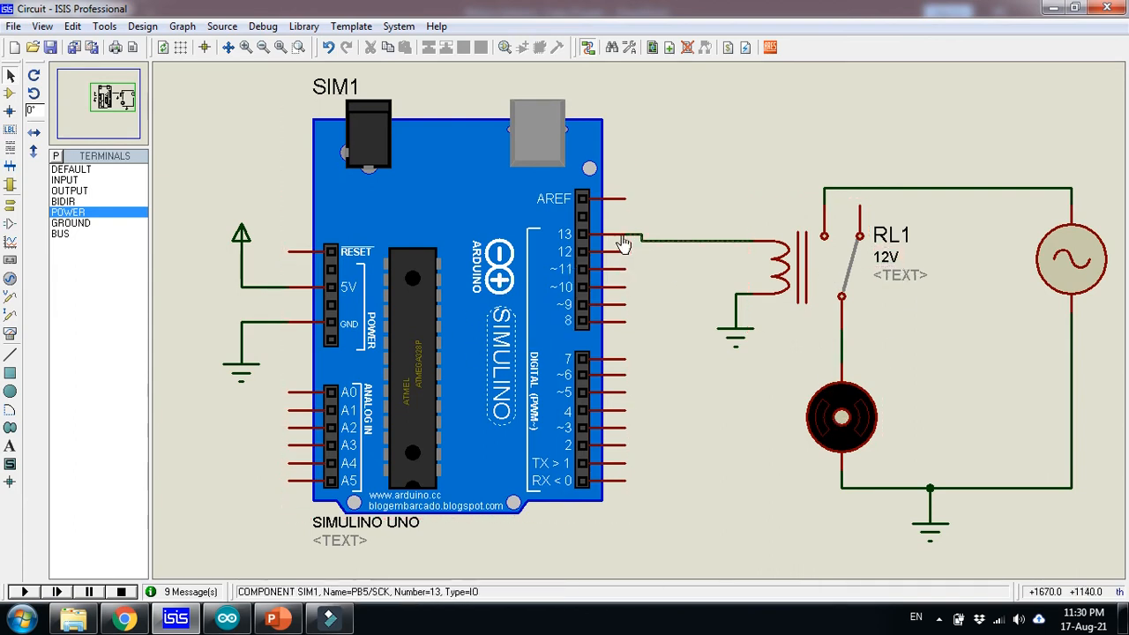
Set the component value of relay RL1 to 5V
double_click(842, 277)
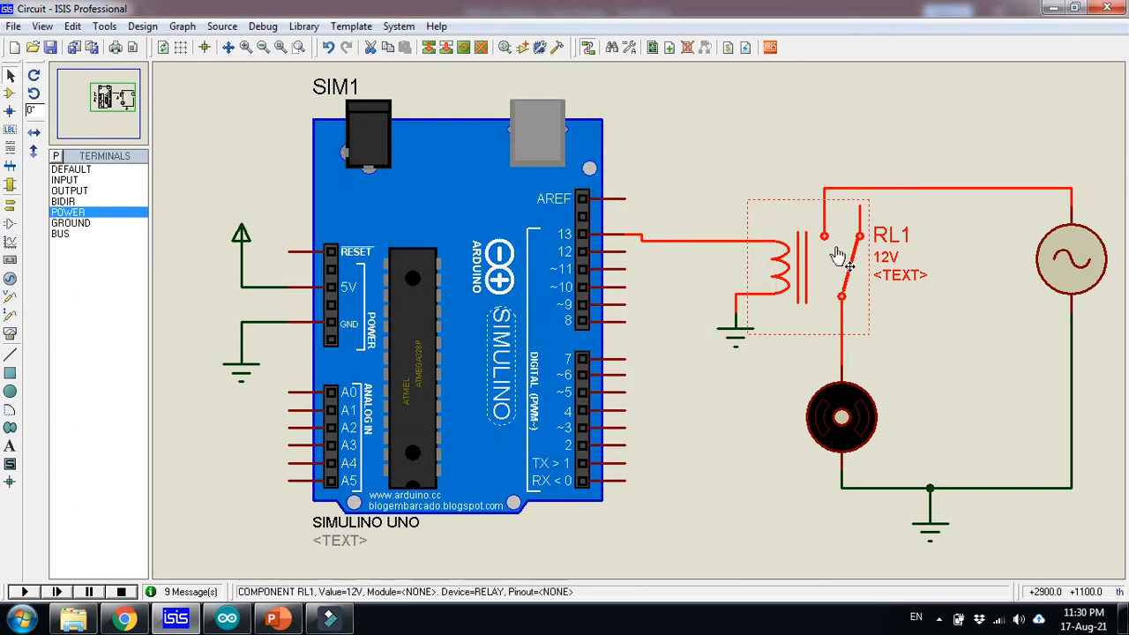
right_click(852, 201)
click(882, 226)
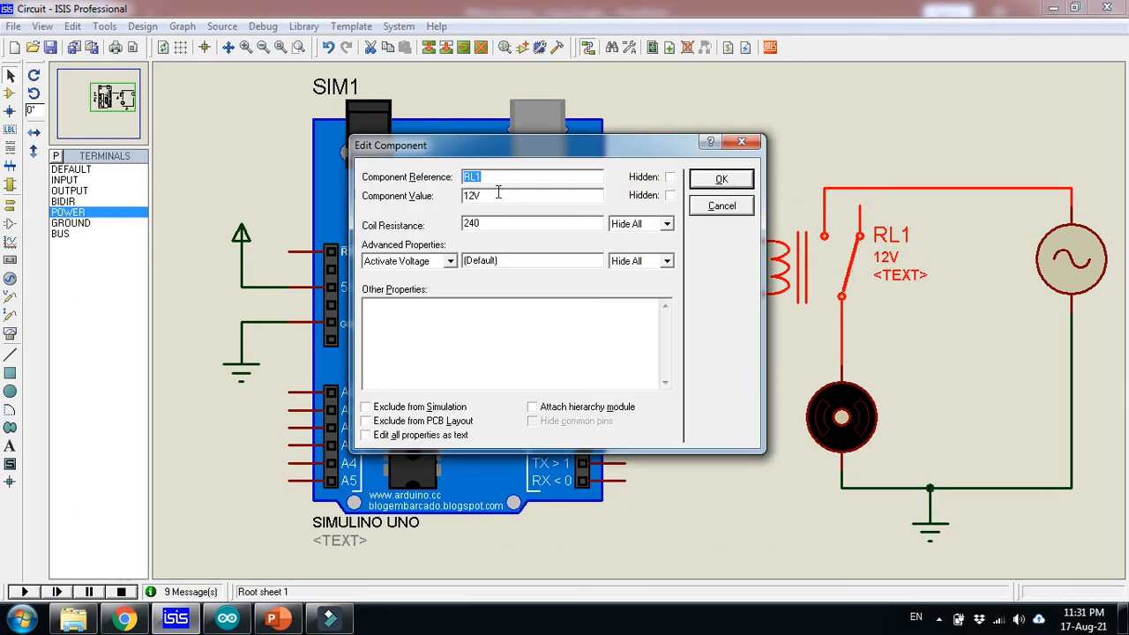
double_click(473, 196)
click(724, 180)
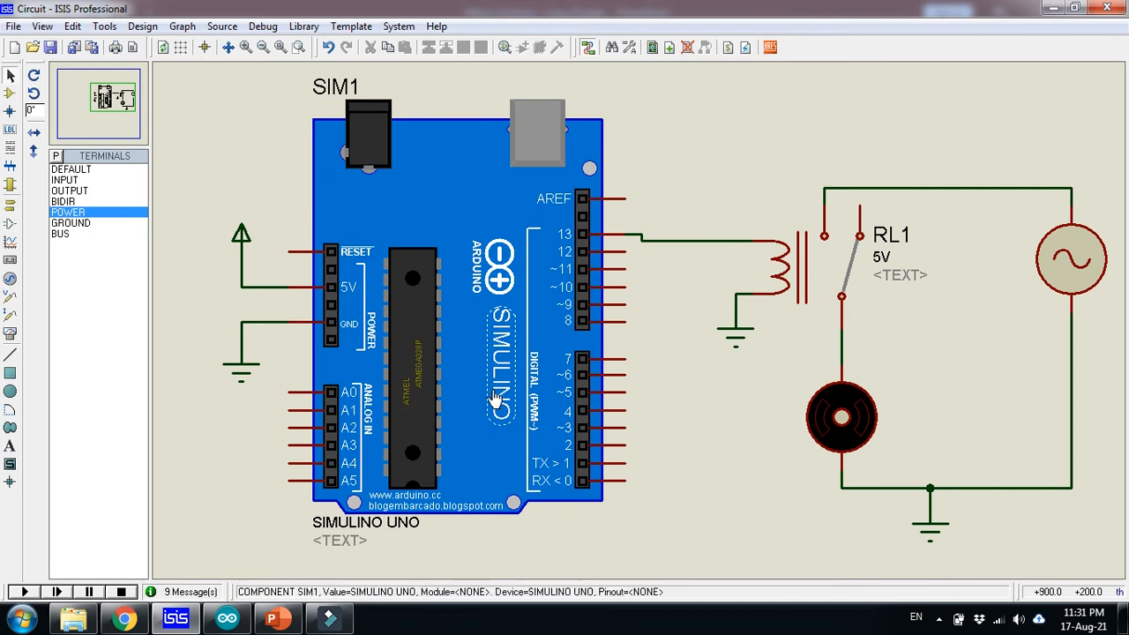
Switch to the Arduino IDE and examine the digitalWrite statement in the loop, including its pin argument
click(227, 619)
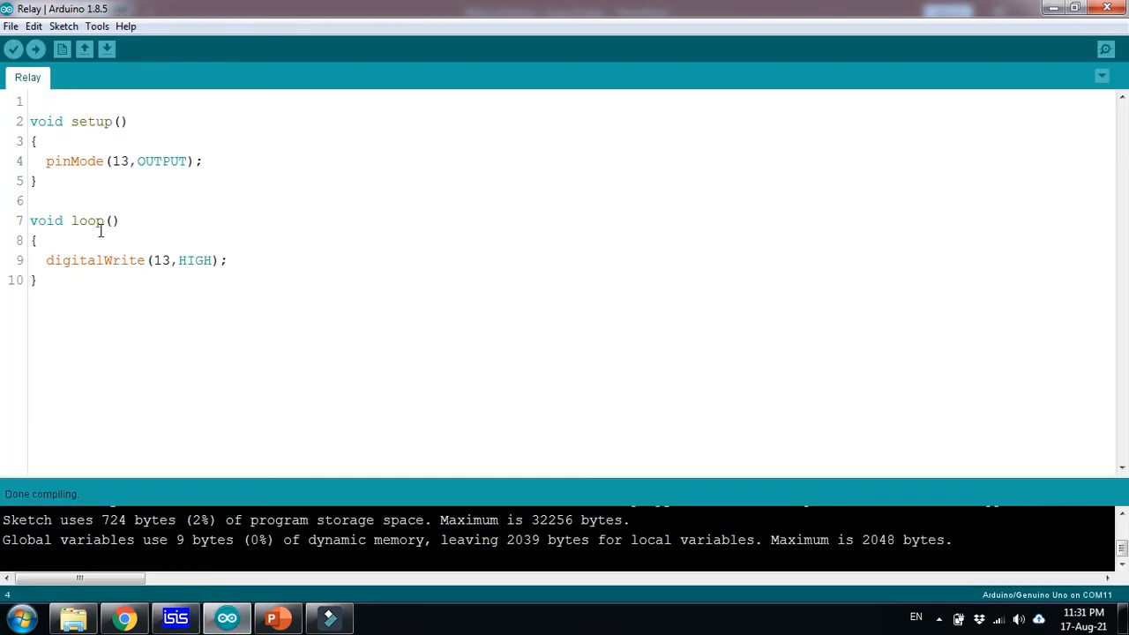
click(156, 259)
double_click(46, 259)
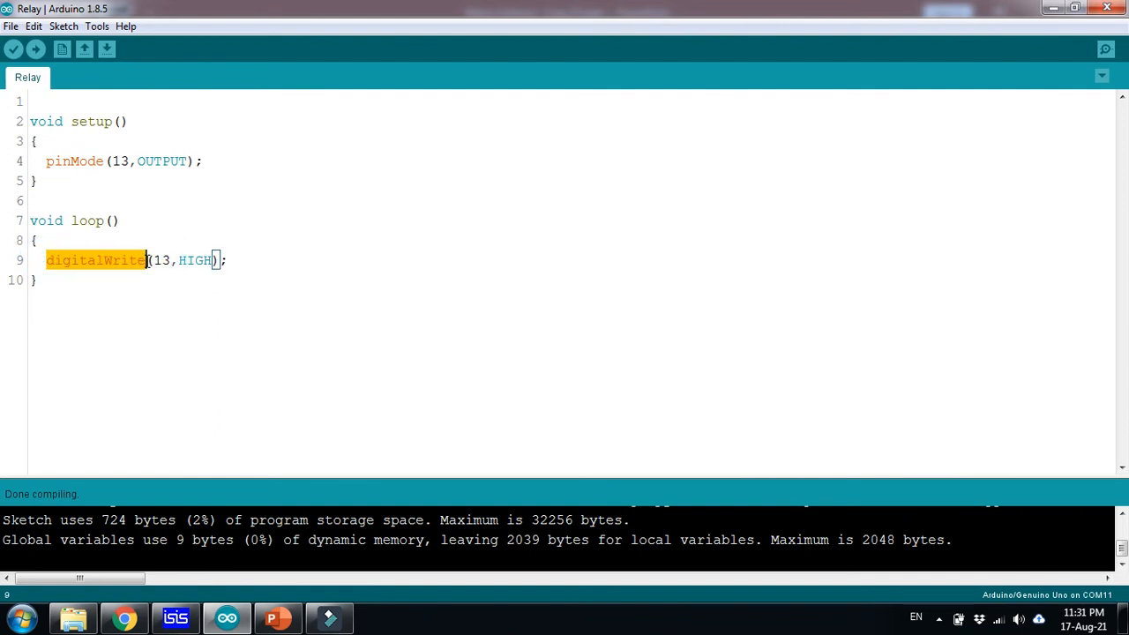
click(147, 260)
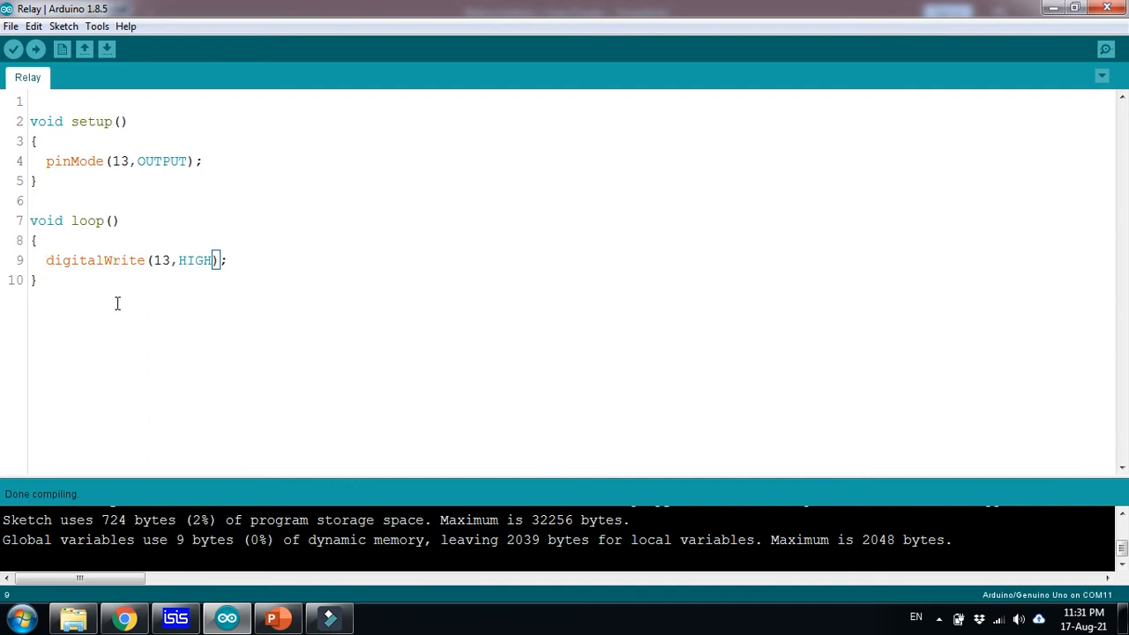
drag(106, 260, 172, 262)
click(146, 261)
click(168, 260)
click(104, 260)
click(143, 261)
click(172, 262)
click(156, 261)
click(166, 261)
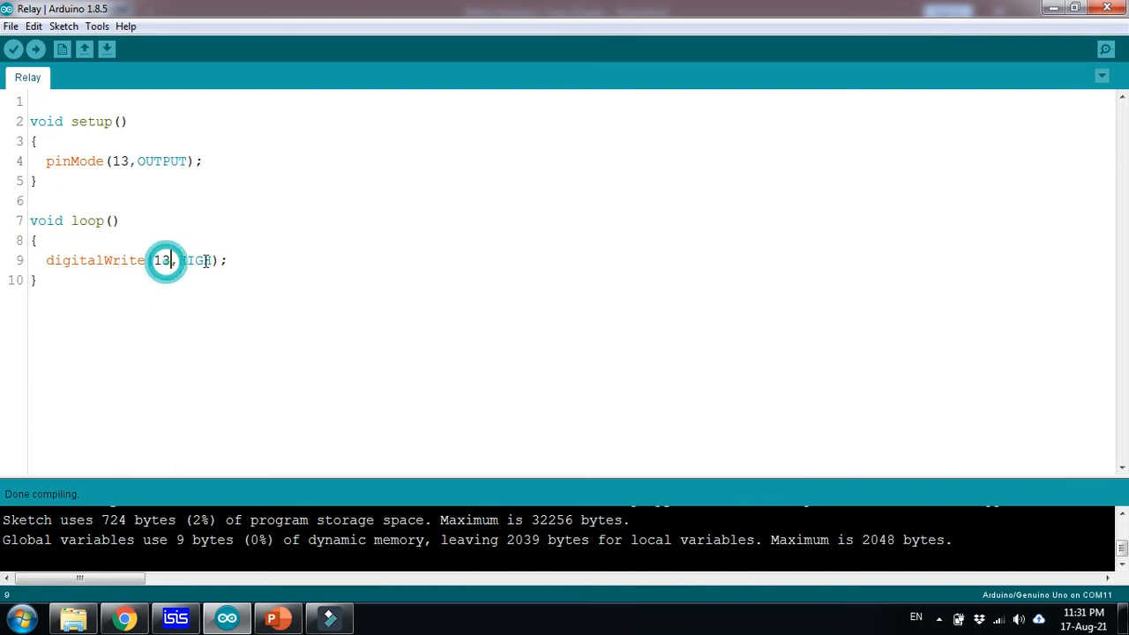
Compile the Relay sketch and copy the full path of Relay.ino.hex from the compiler output
click(14, 50)
drag(184, 476, 183, 428)
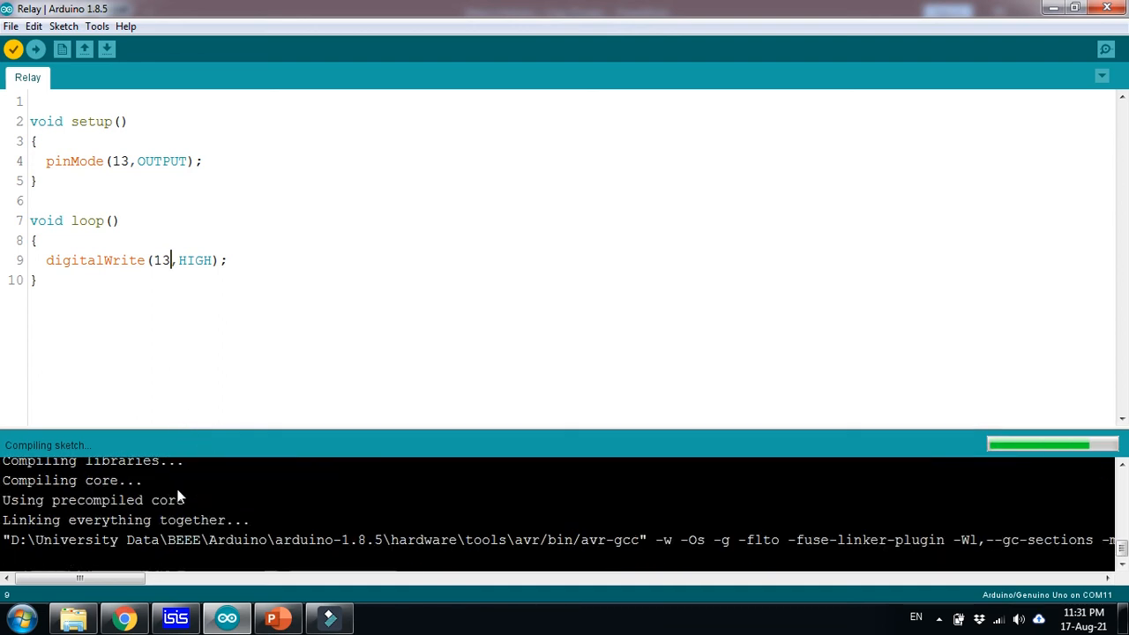
drag(102, 578, 215, 583)
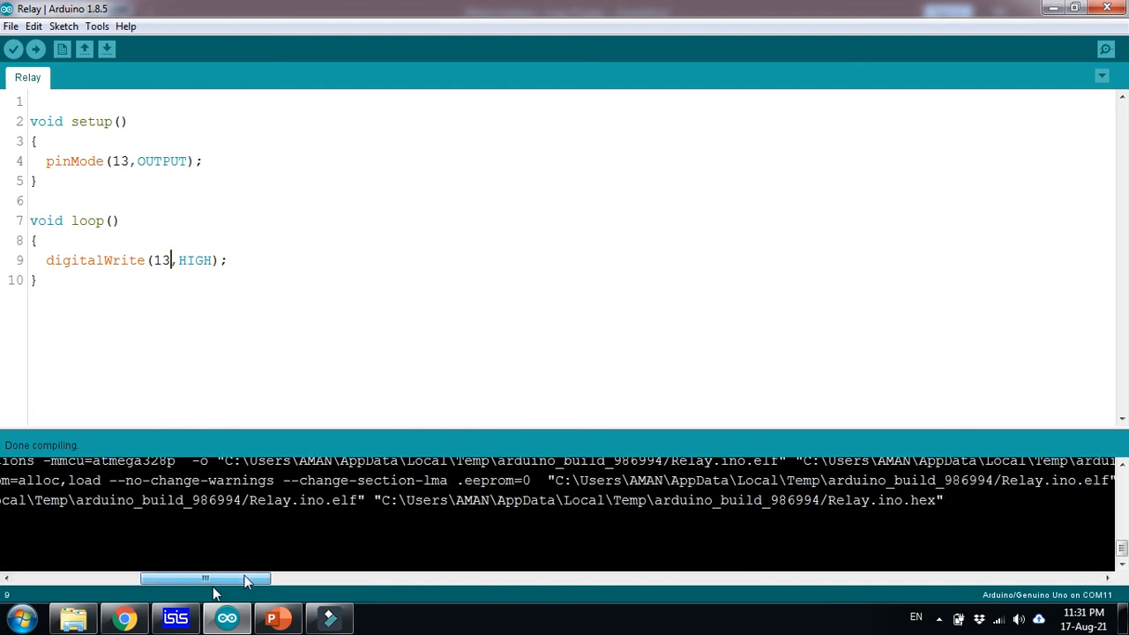
drag(383, 504, 392, 505)
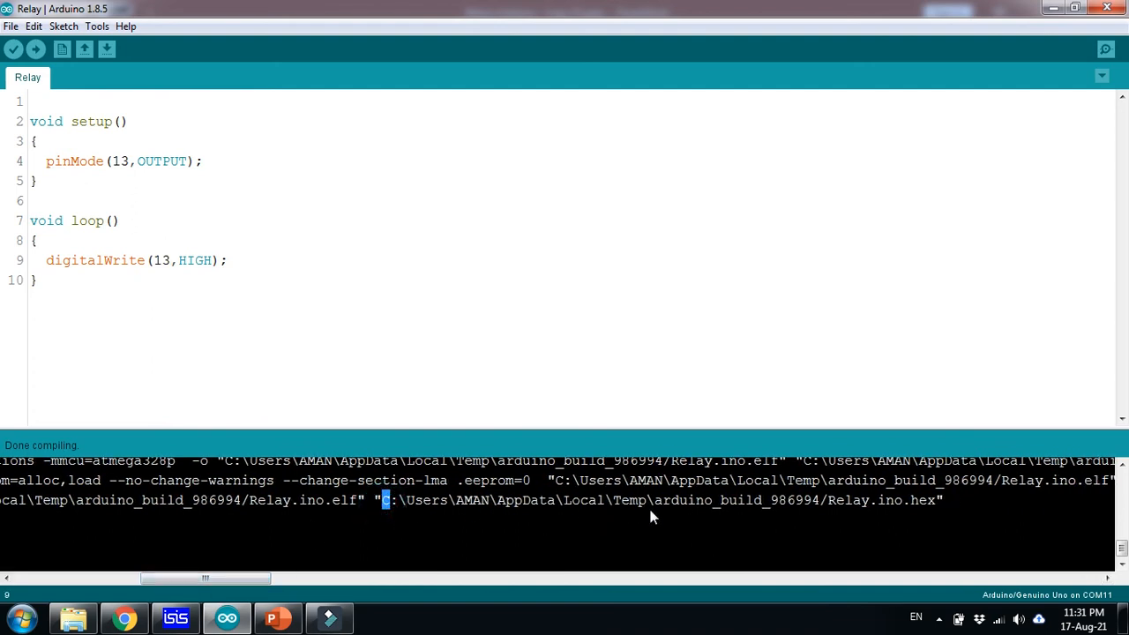
drag(934, 505, 933, 503)
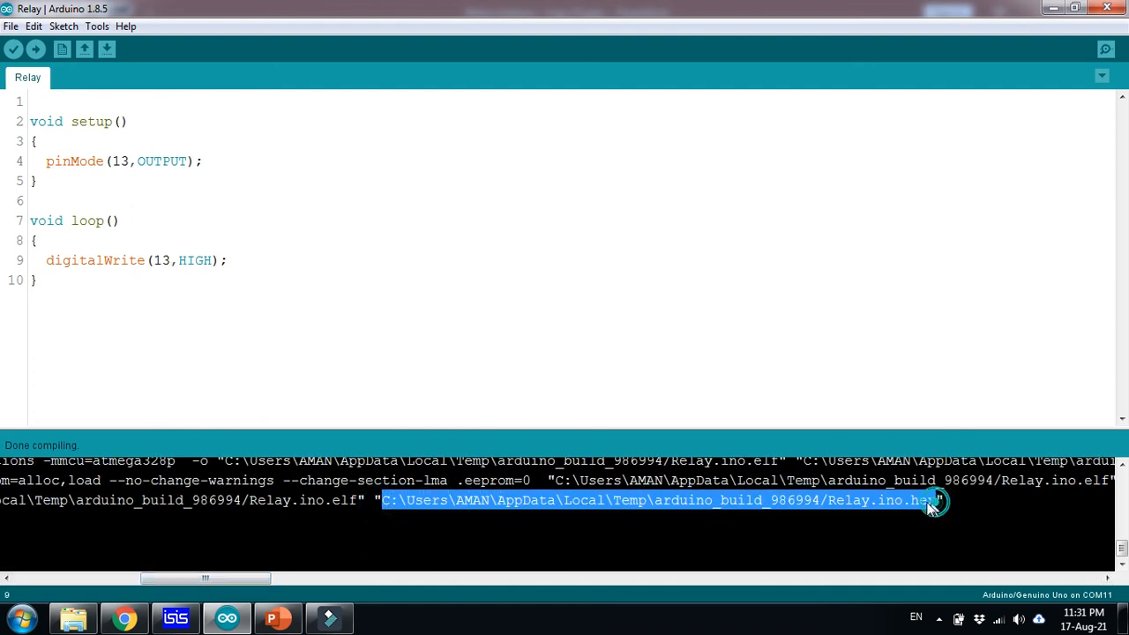
Switch to Proteus ISIS and set the Simulino Uno board's program file to the copied Relay.ino.hex path
click(176, 619)
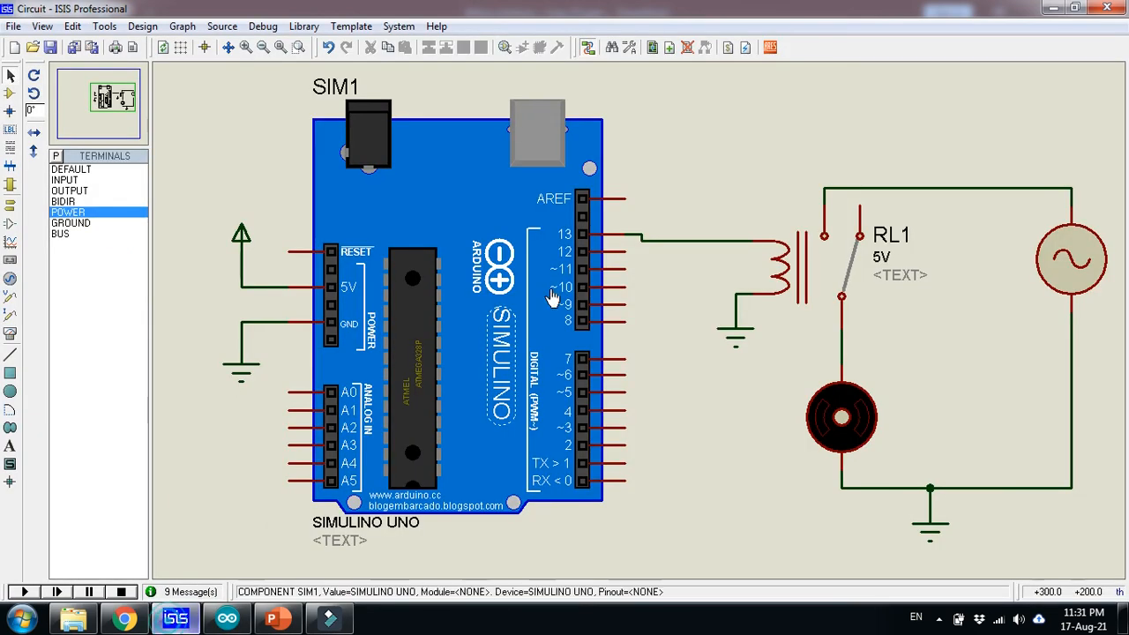
right_click(467, 204)
click(478, 201)
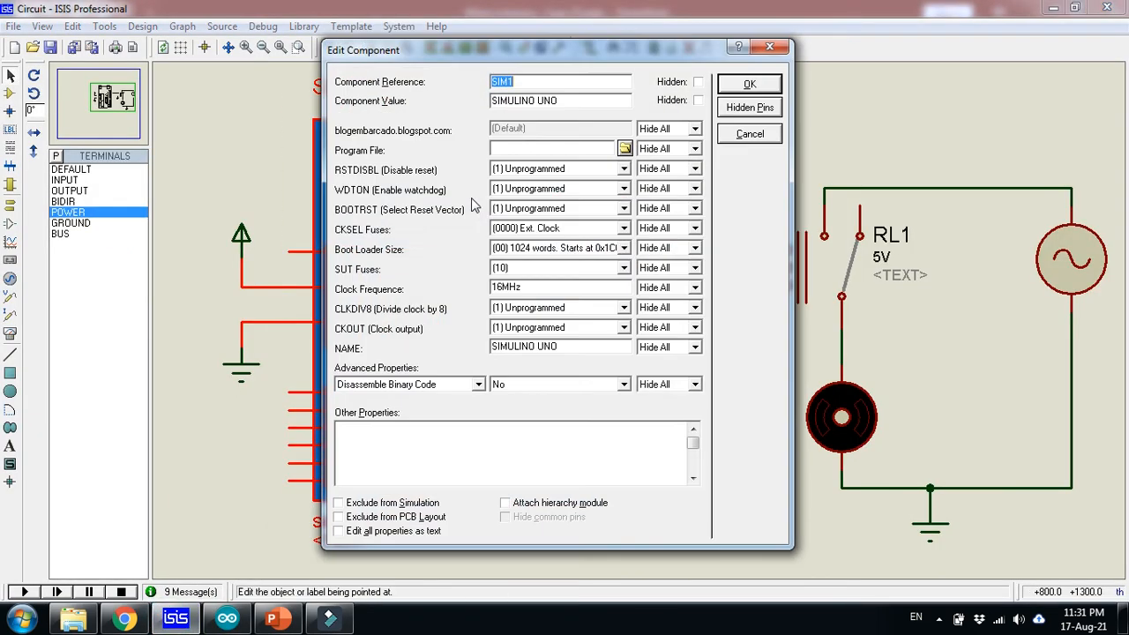
right_click(522, 148)
click(561, 218)
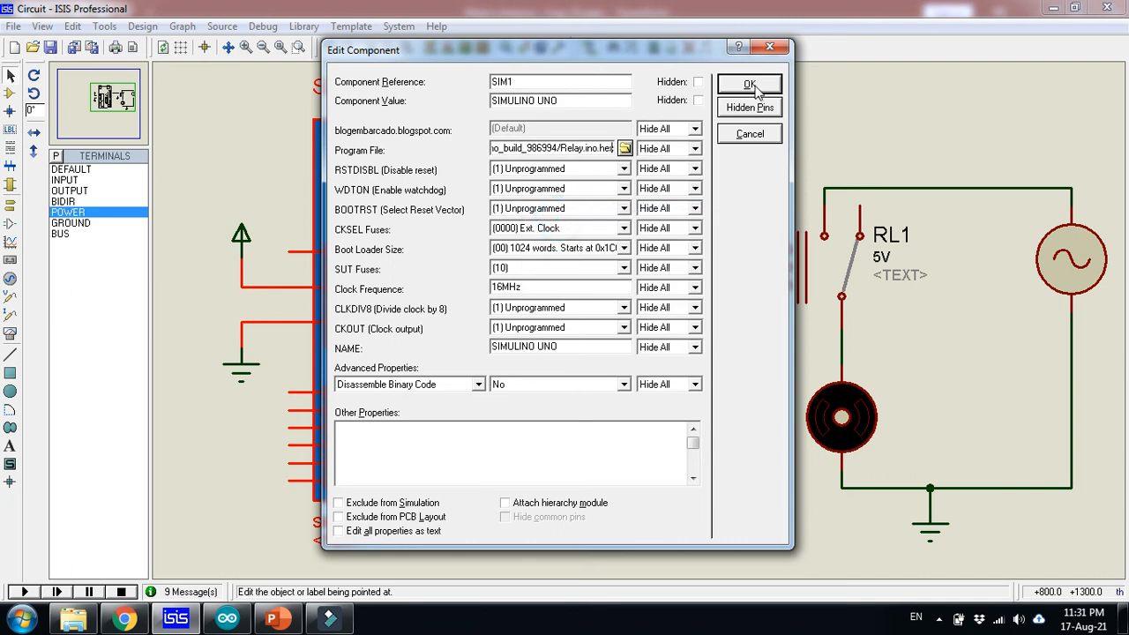
click(750, 85)
Run and stop the circuit simulation three times to check how the relay and the motor respond
click(22, 592)
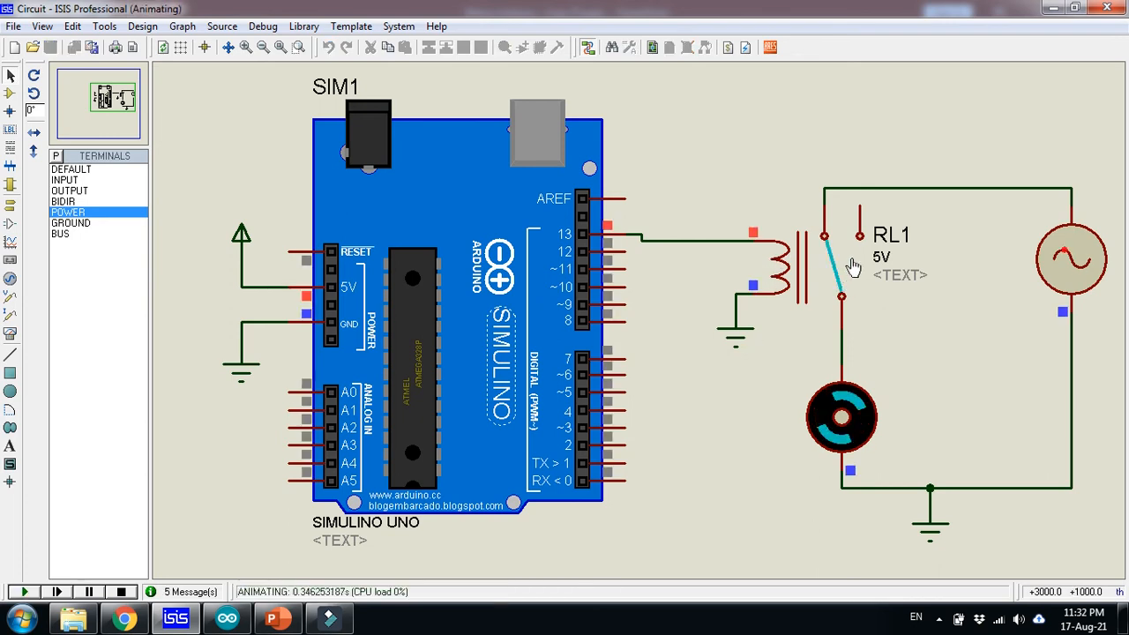
click(121, 592)
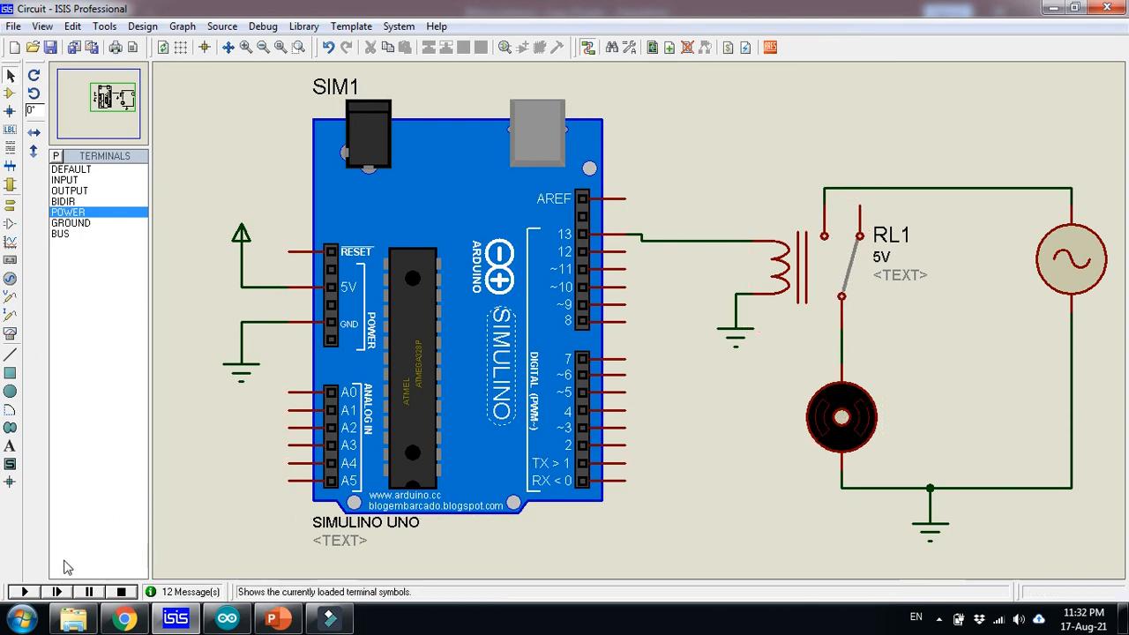
click(24, 592)
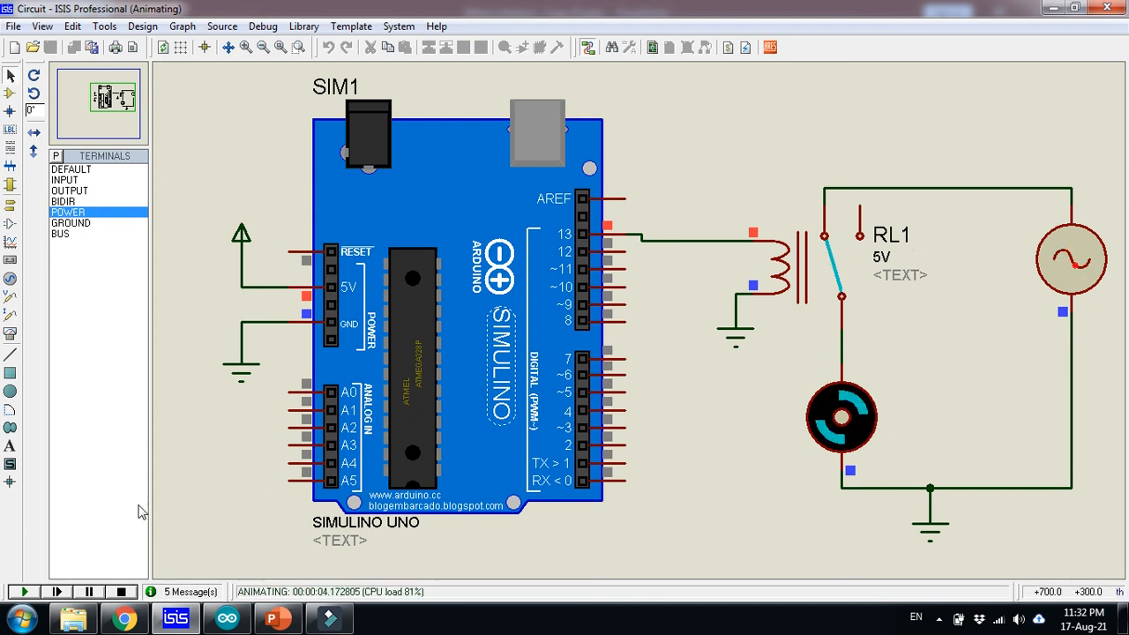
click(123, 593)
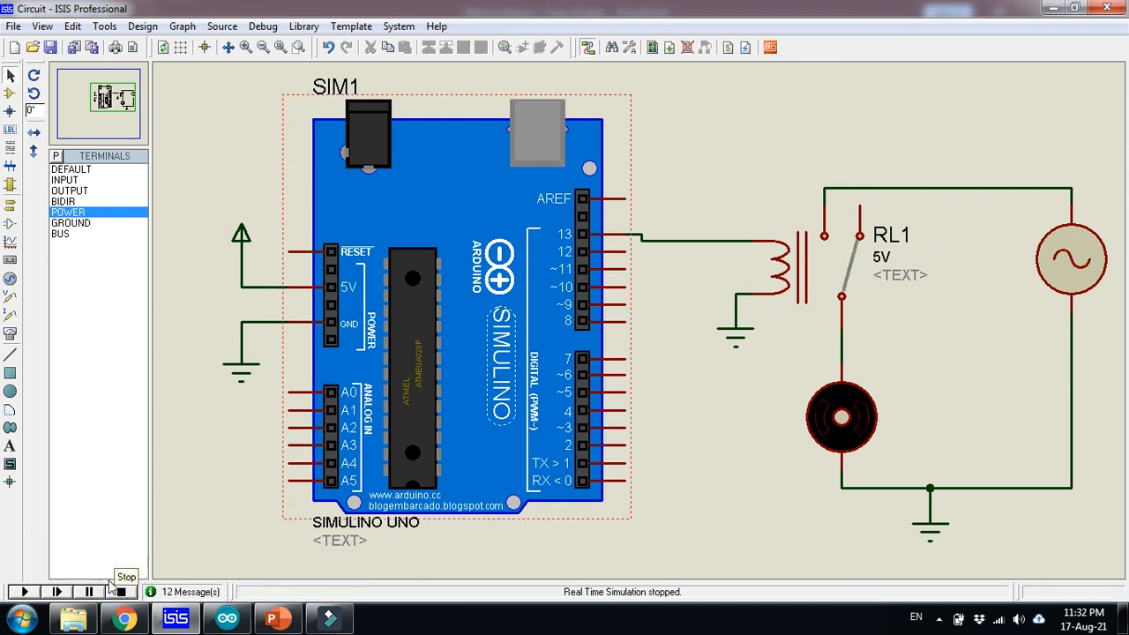
click(24, 592)
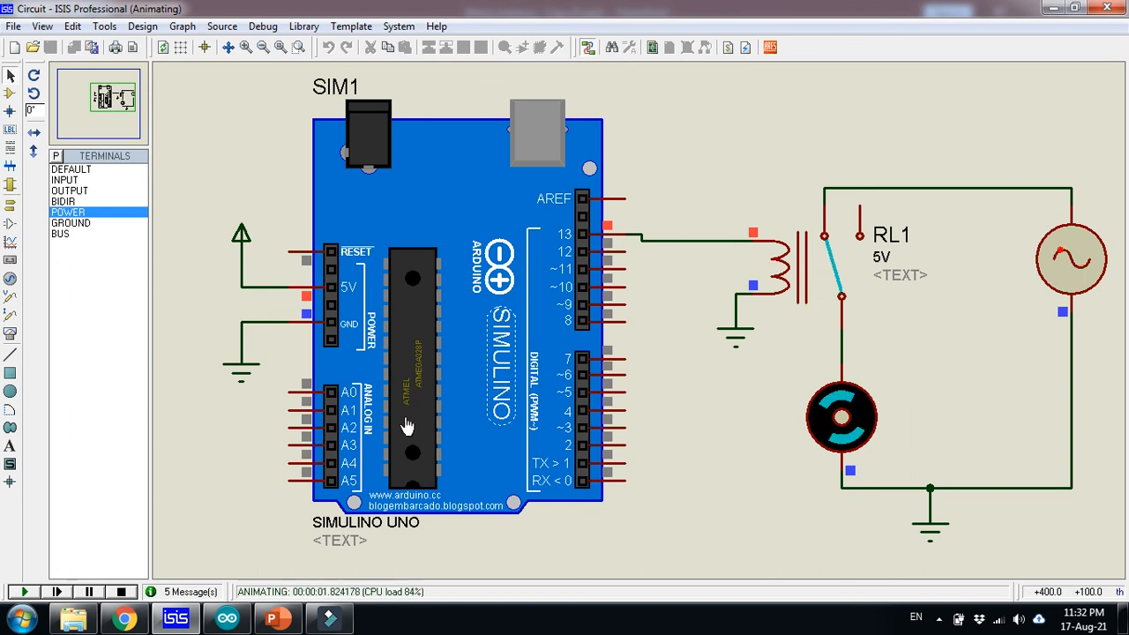
click(123, 592)
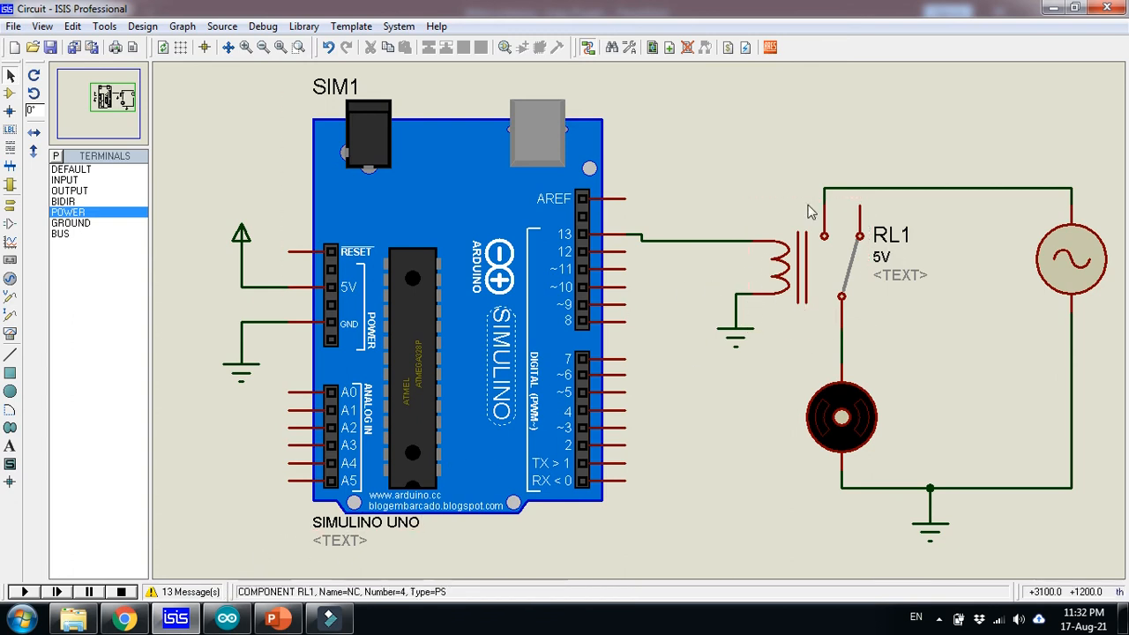
In the Arduino IDE, add delay(1000); after digitalWrite(13,HIGH); in the loop and duplicate both lines directly below
click(227, 618)
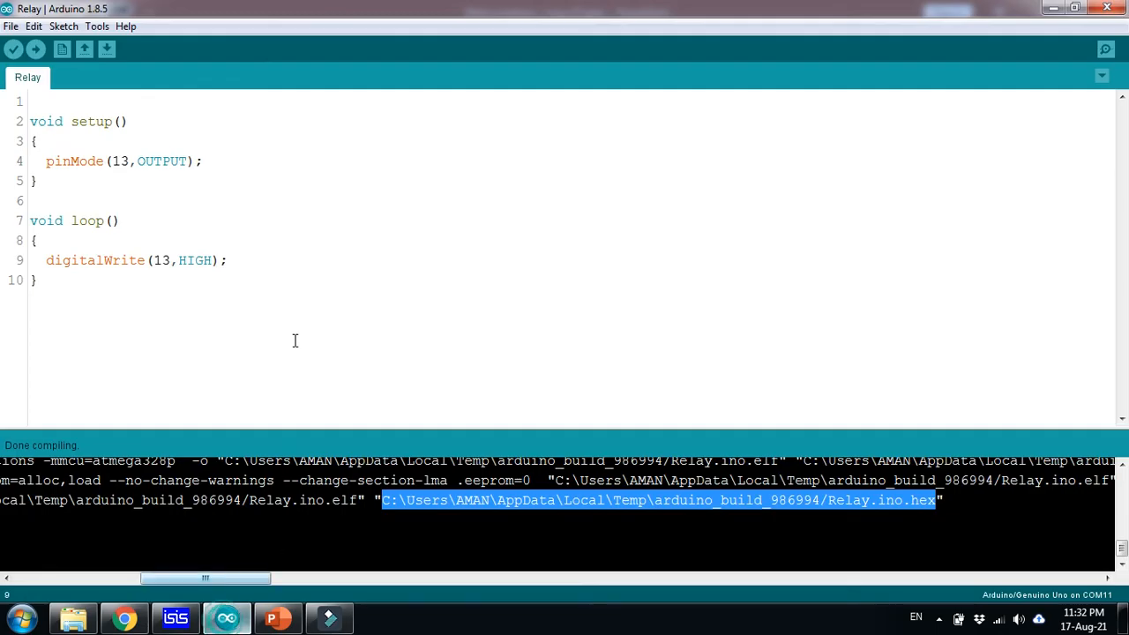
click(234, 260)
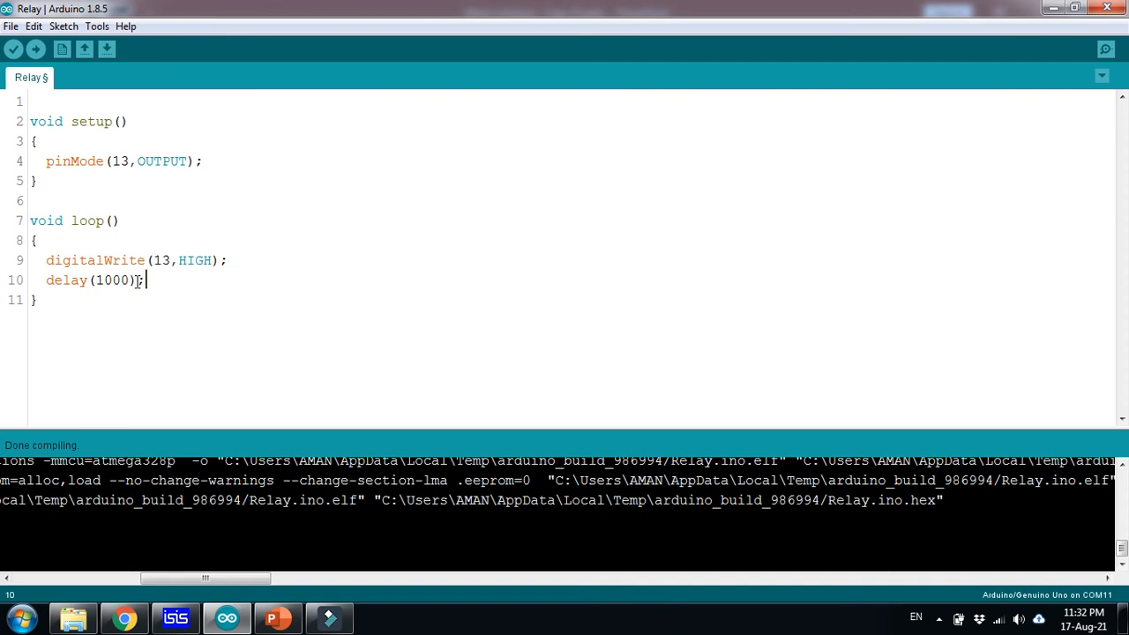
drag(144, 280, 48, 260)
key(ctrl+c)
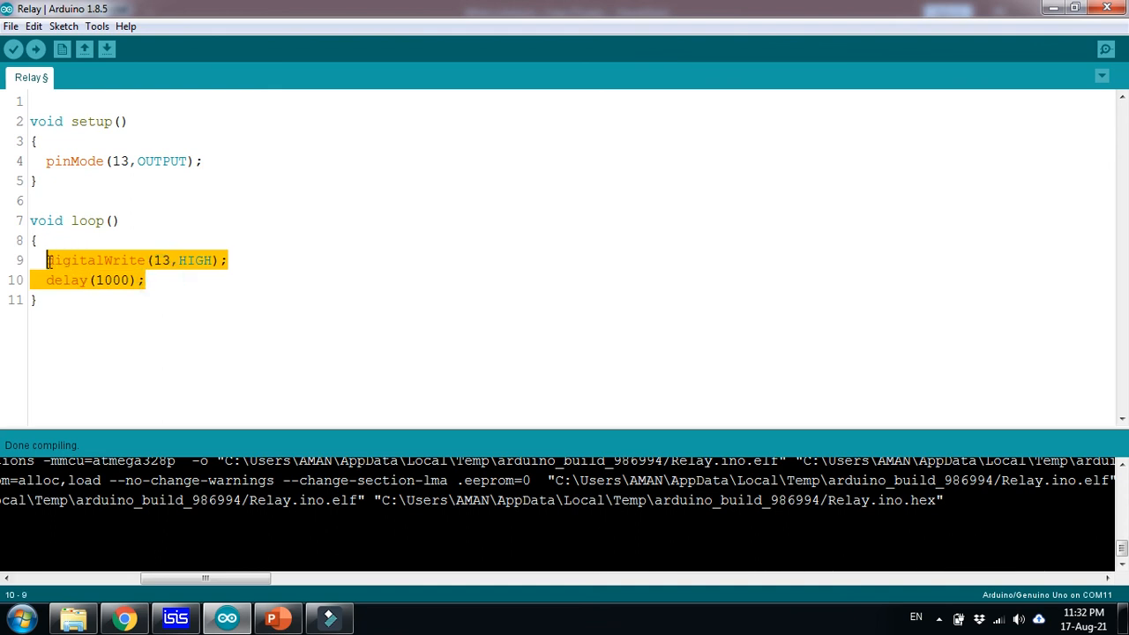
click(151, 280)
key(Return)
key(ctrl+v)
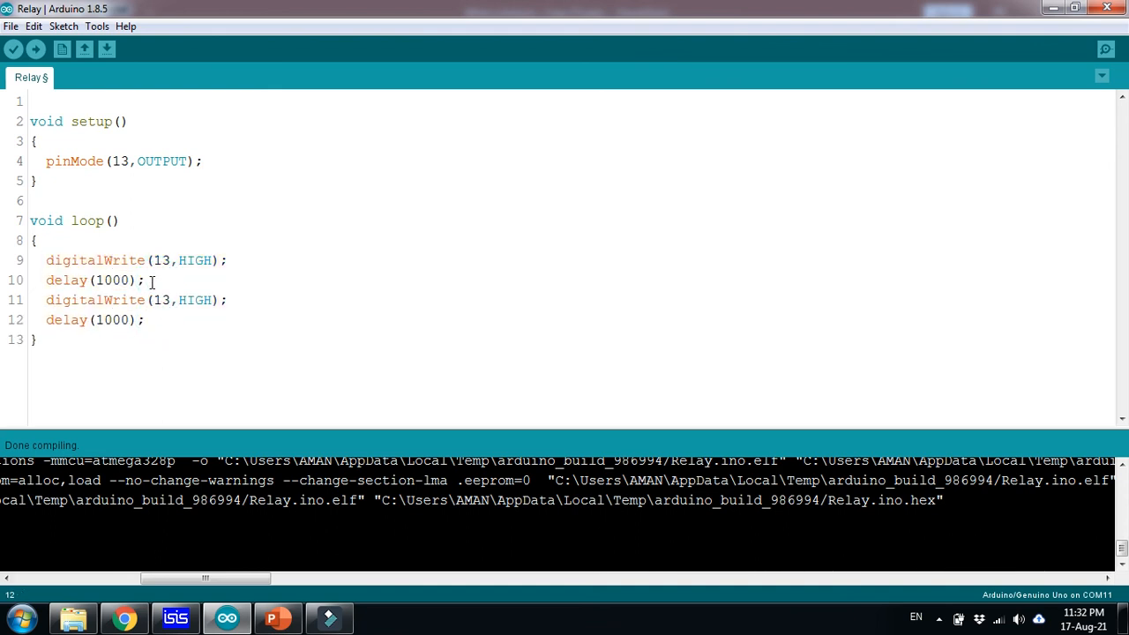
Change the duplicated digitalWrite statement on line 11 from HIGH to LOW
double_click(189, 300)
text(L)
click(222, 300)
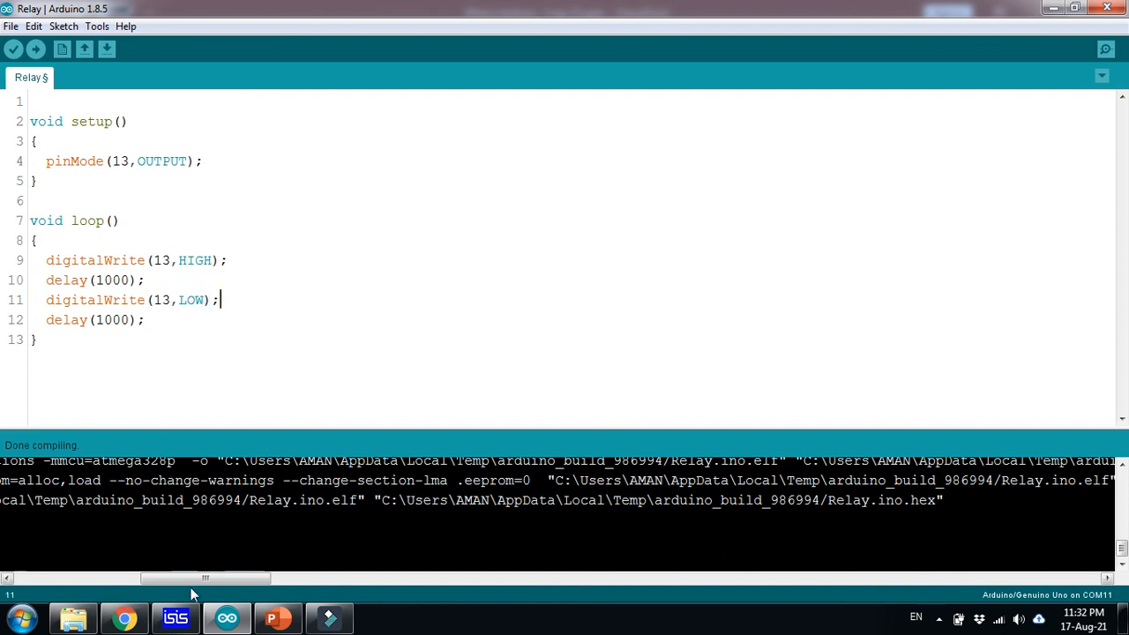
Save and compile the edited Relay sketch, and start the circuit simulation in Proteus ISIS
click(175, 618)
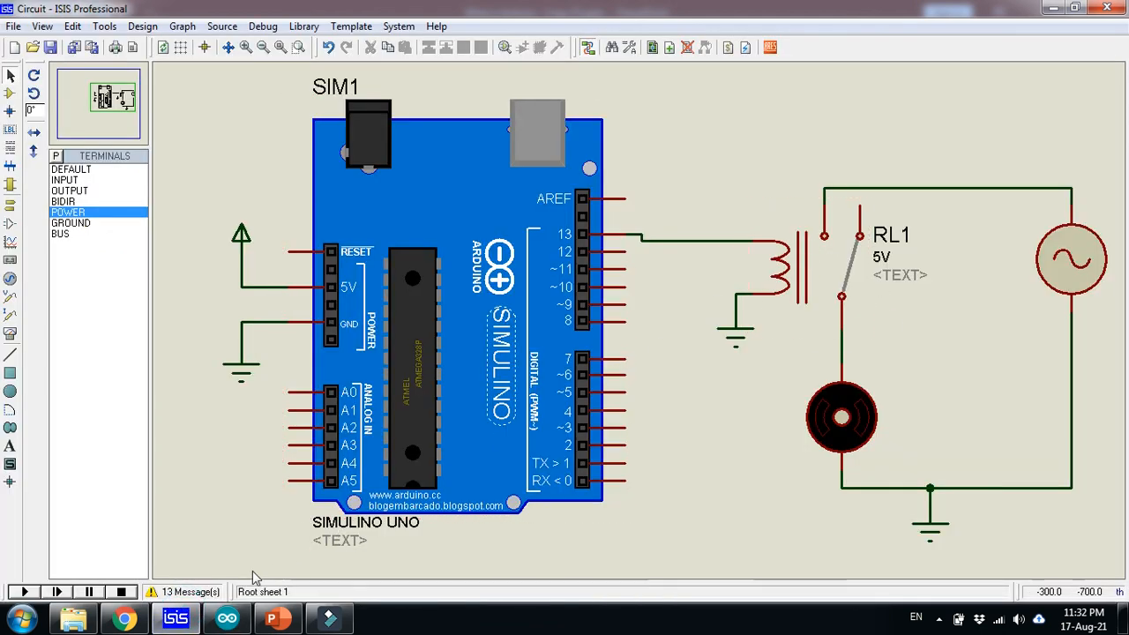
click(227, 619)
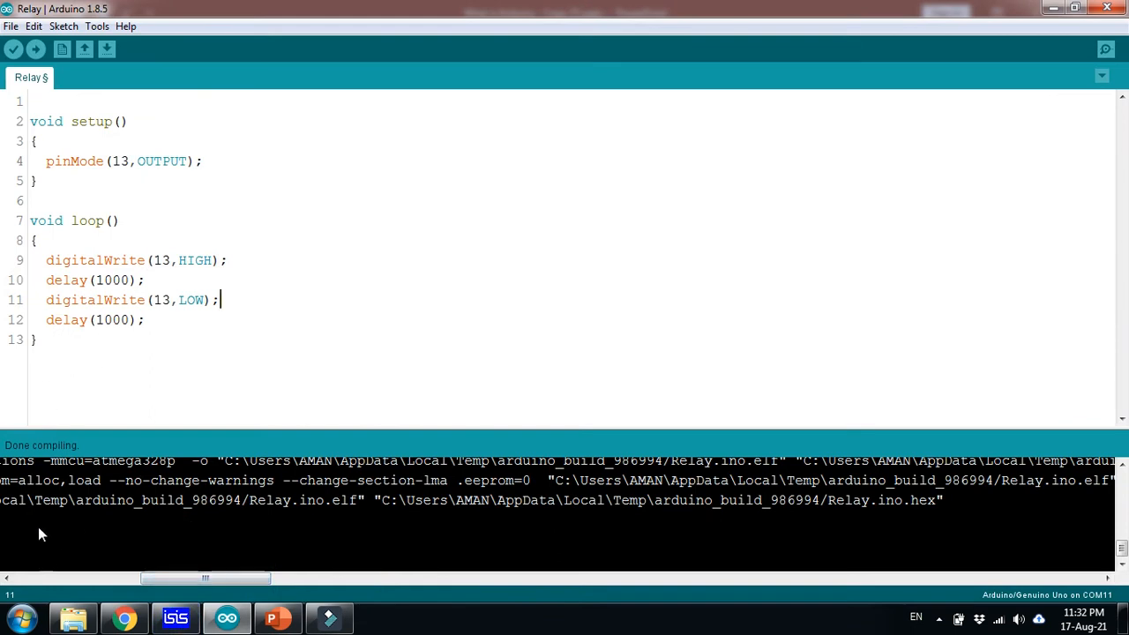
click(147, 321)
key(ctrl+r)
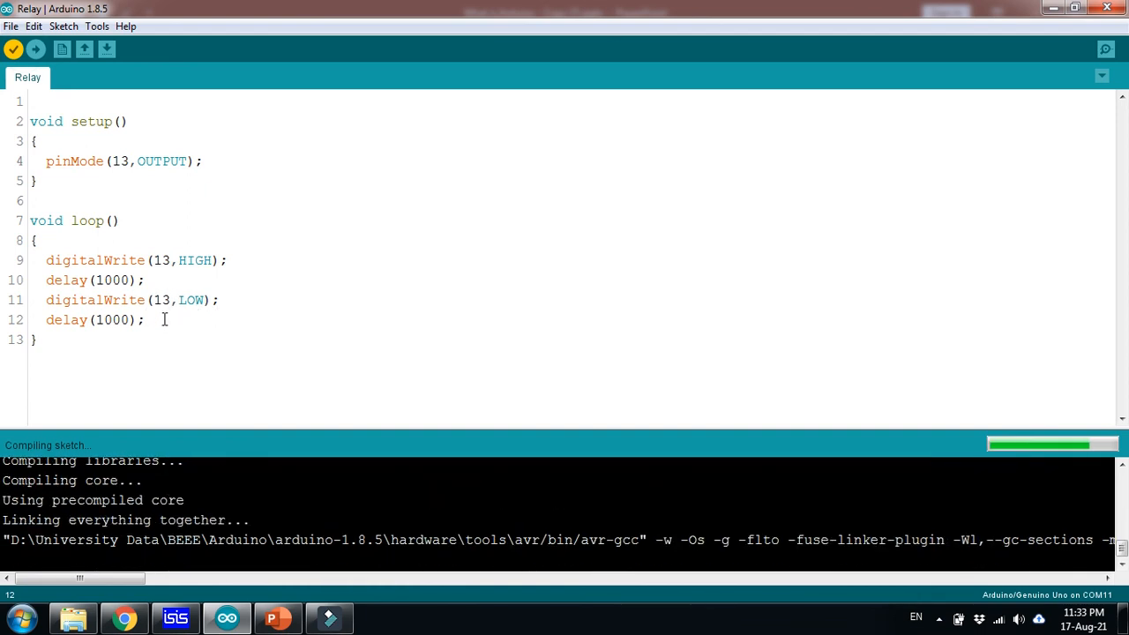
click(175, 619)
click(25, 592)
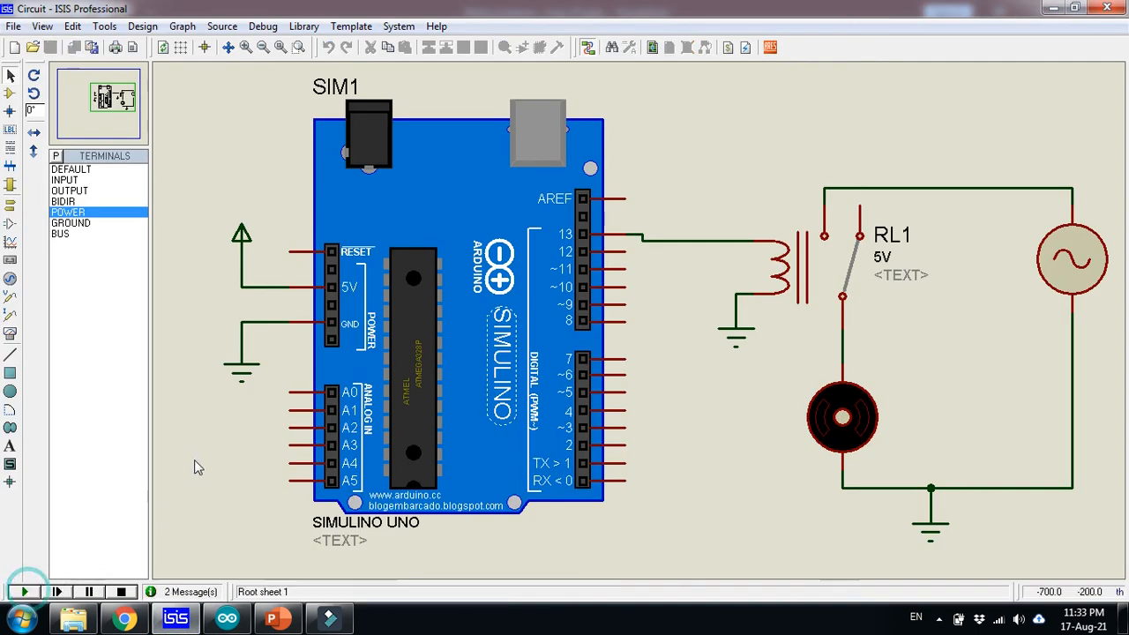